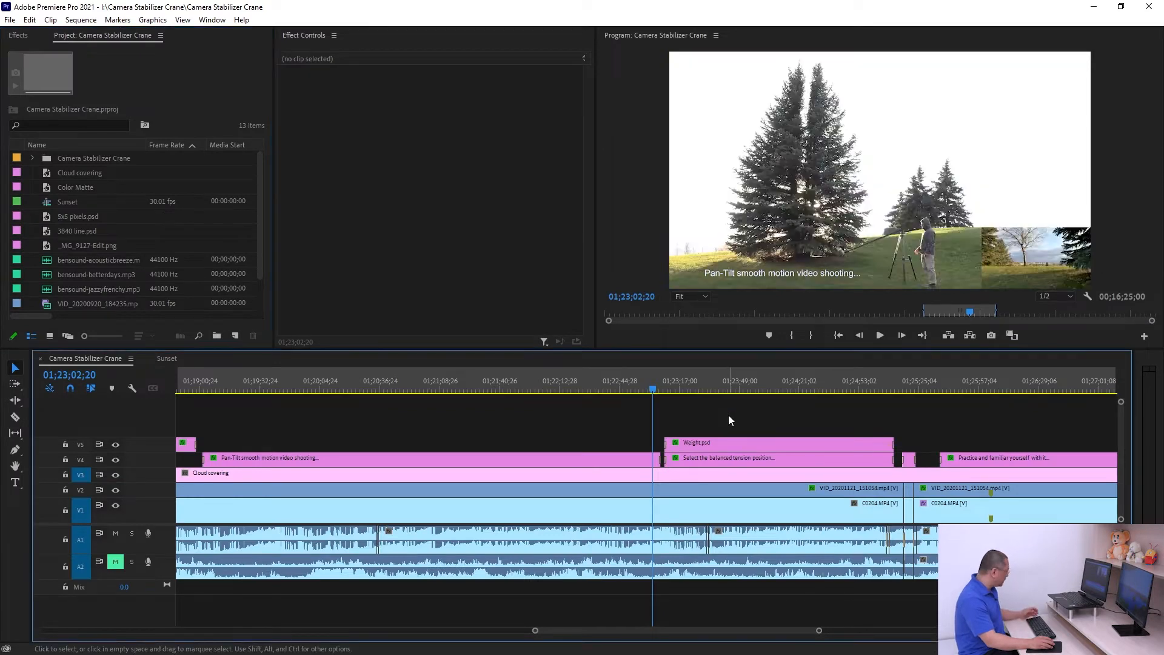
Step: Fit the whole sequence in the timeline, select the stacked clips of the marked in/out section, and preview a frame near its start
{"action": "key", "text": "backslash"}
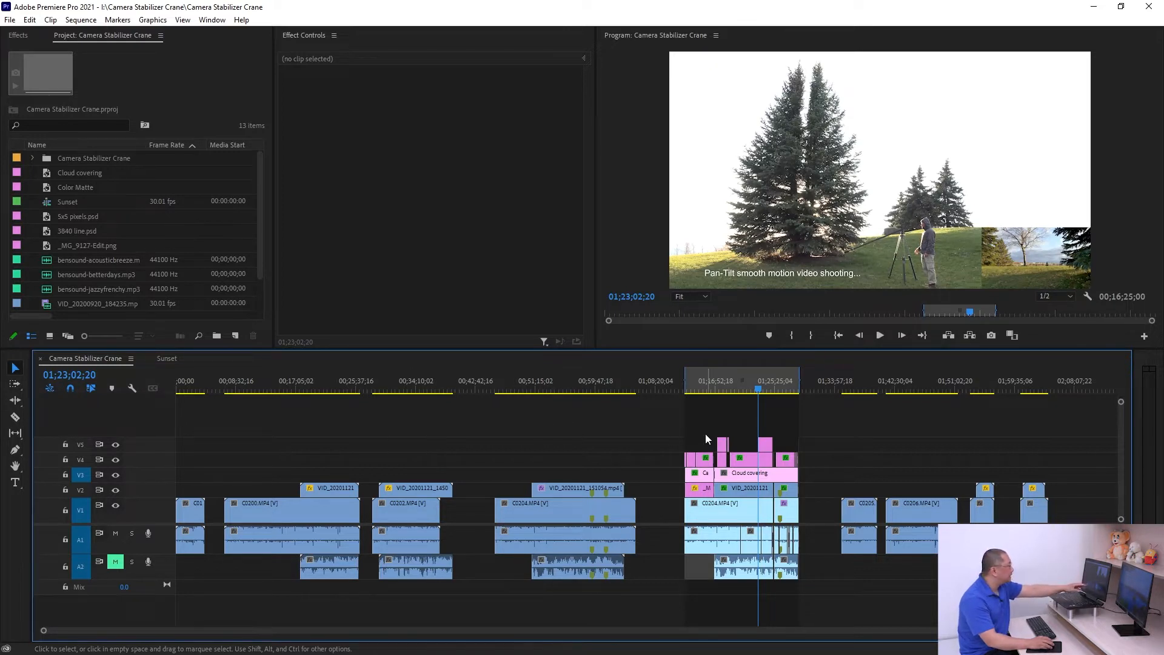
{"action": "left_click_drag", "start_coordinate": [662, 418], "coordinate": [822, 541]}
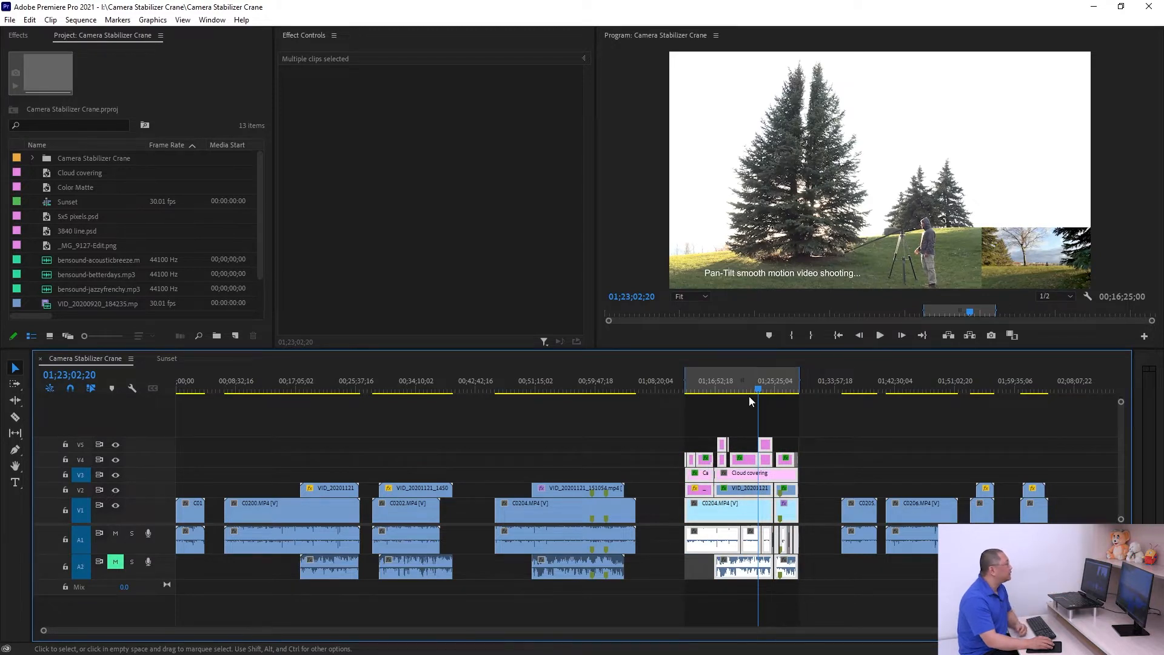
{"action": "left_click", "coordinate": [717, 385]}
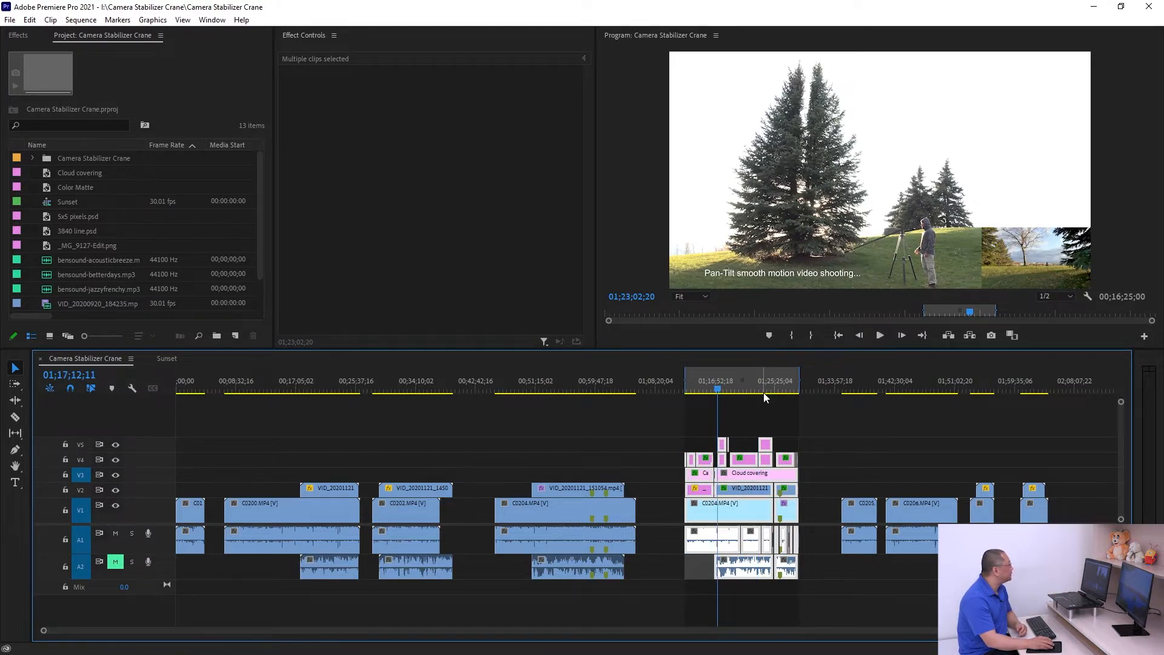
Step: Preview several points of the Sunset sequence, then return to the Camera Stabilizer Crane sequence and clear the clip selection
{"action": "left_click", "coordinate": [164, 358]}
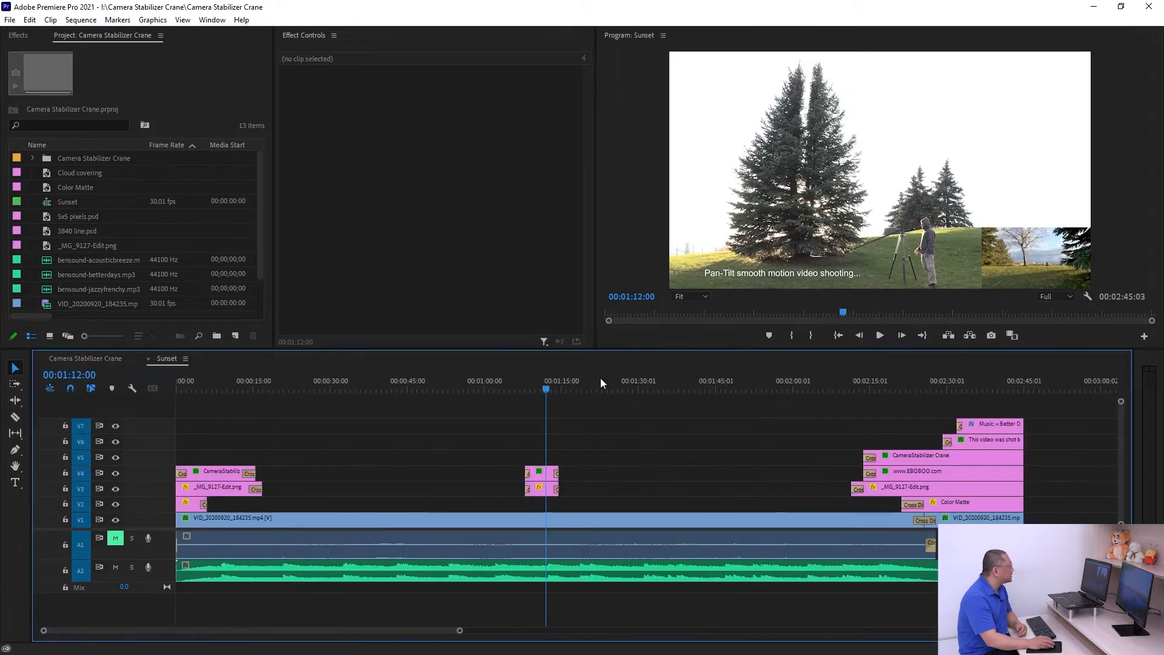
{"action": "left_click_drag", "start_coordinate": [600, 382], "coordinate": [413, 386]}
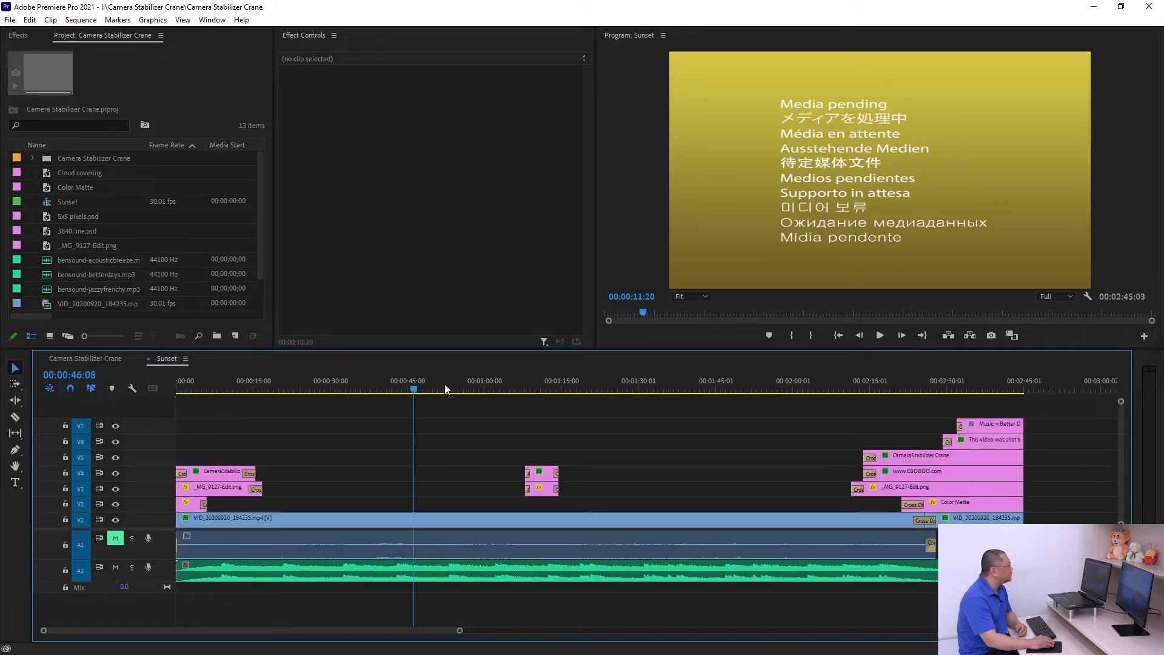
{"action": "left_click", "coordinate": [666, 386]}
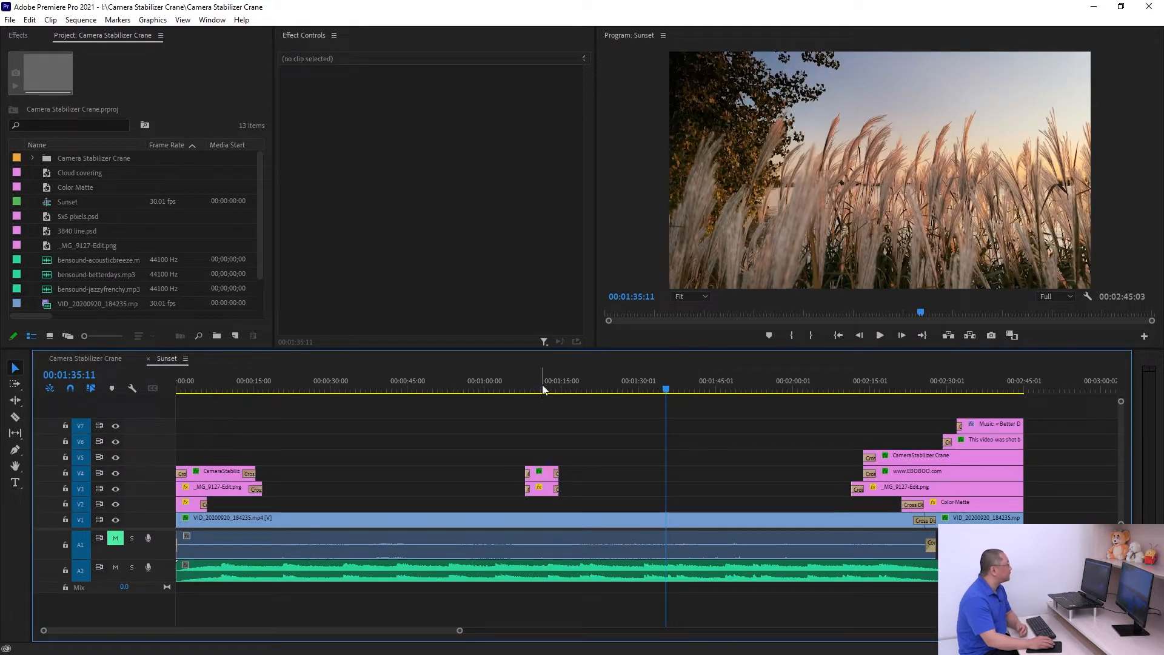
{"action": "left_click", "coordinate": [537, 385]}
{"action": "left_click", "coordinate": [90, 360]}
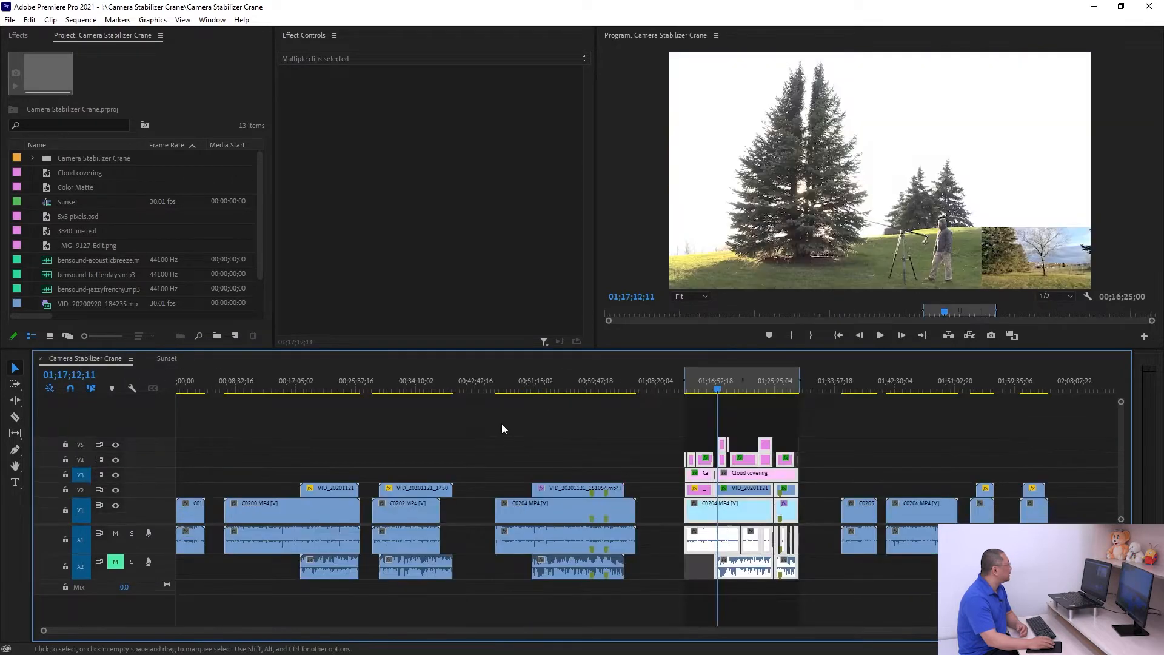
{"action": "left_click", "coordinate": [848, 424]}
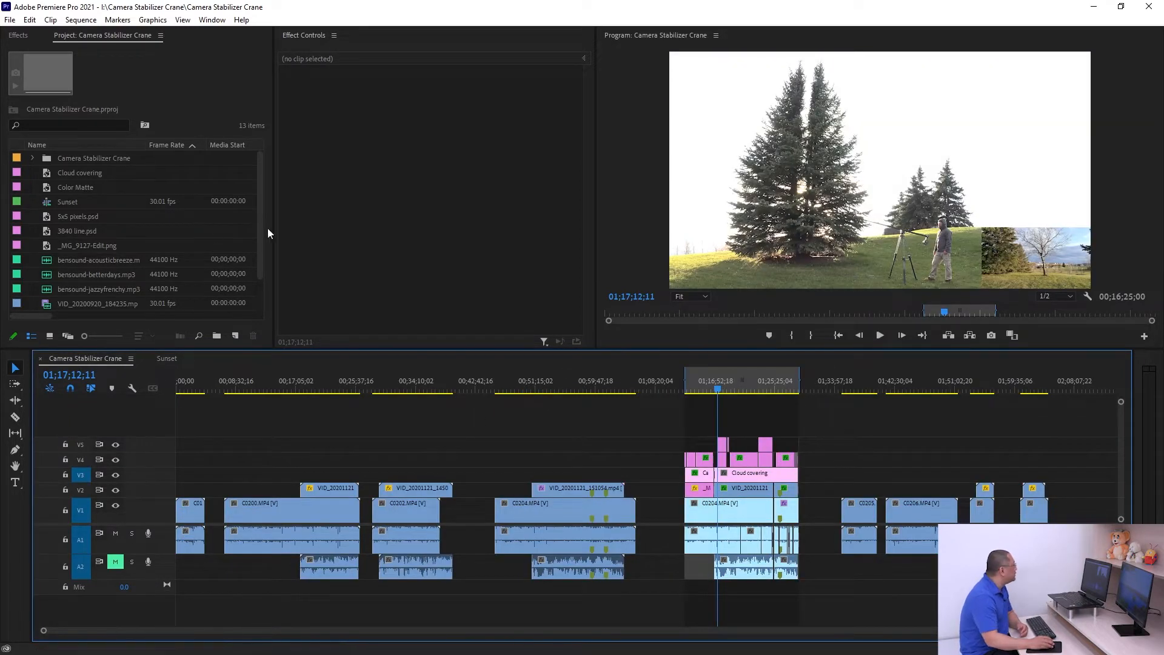
Step: Maximize the project file list, expand the Camera Stabilizer Crane bin, and examine the source clips in its Huawei and Sony bins
{"action": "left_click", "coordinate": [83, 60]}
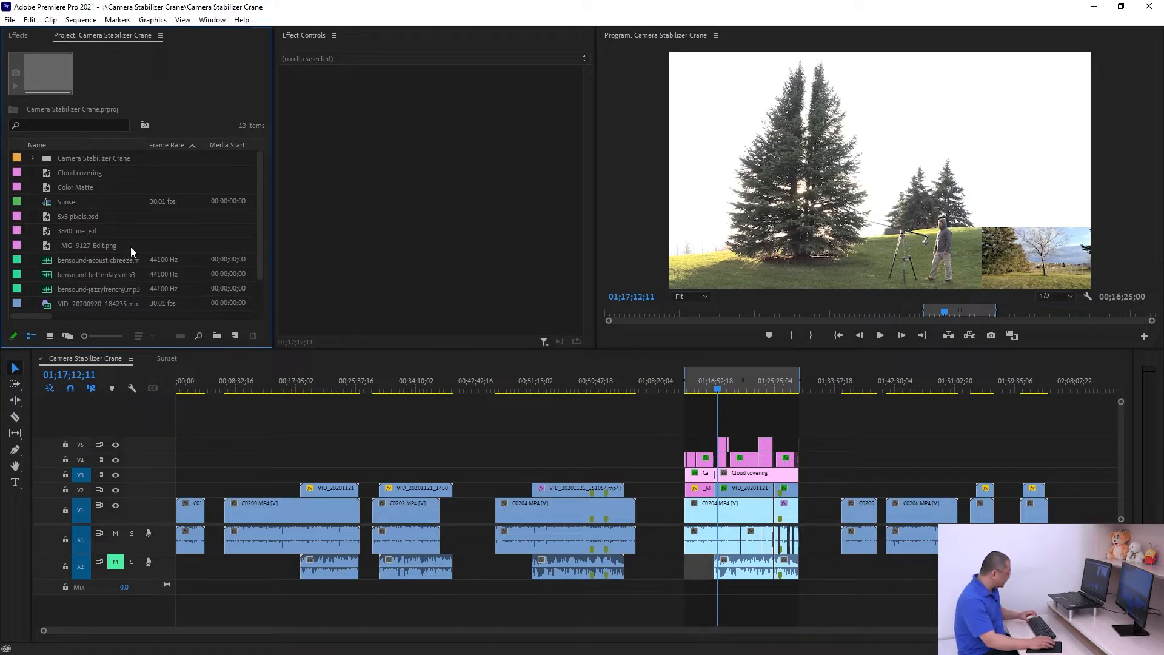
{"action": "key", "text": "grave"}
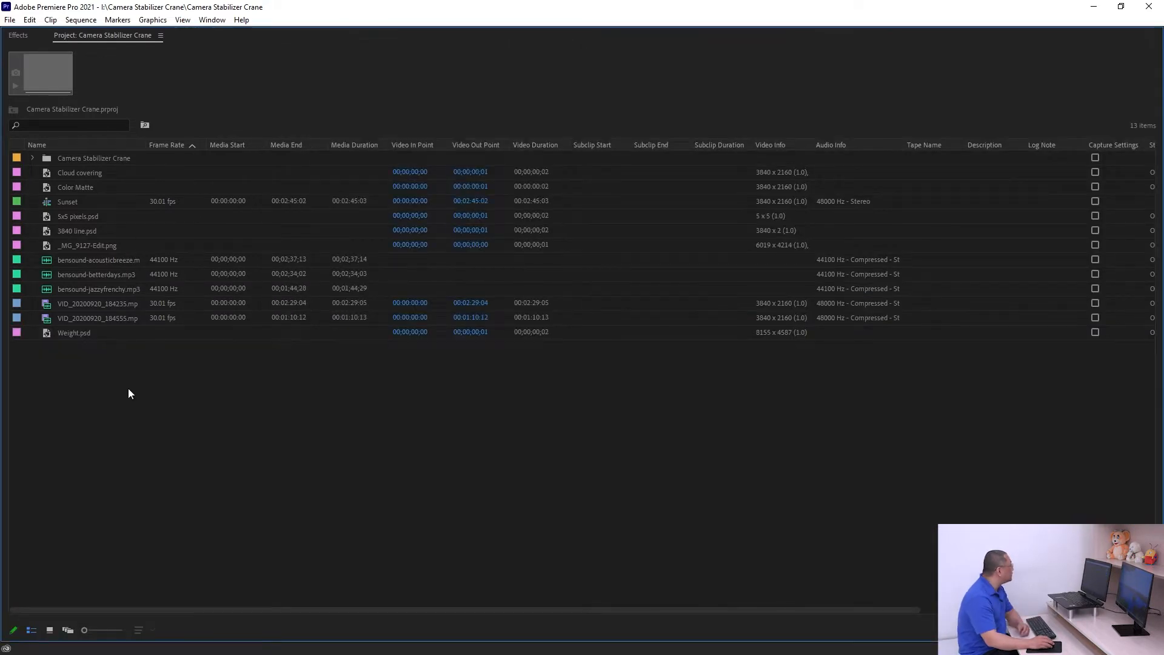
{"action": "left_click", "coordinate": [32, 157]}
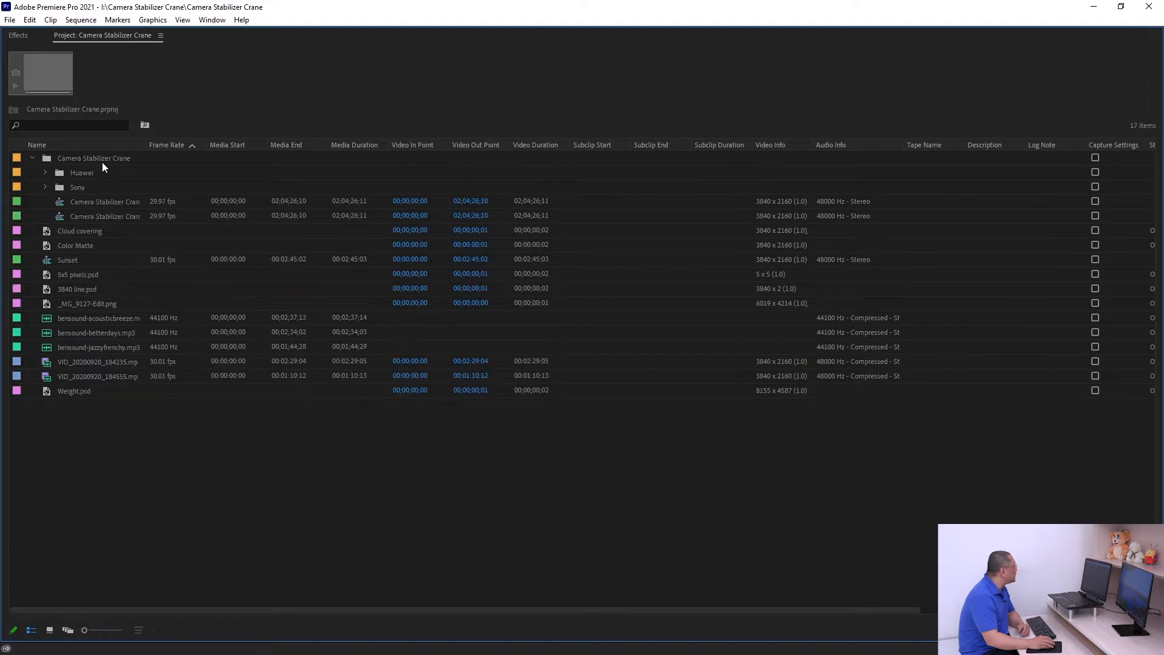
{"action": "left_click", "coordinate": [100, 159]}
{"action": "left_click", "coordinate": [46, 172]}
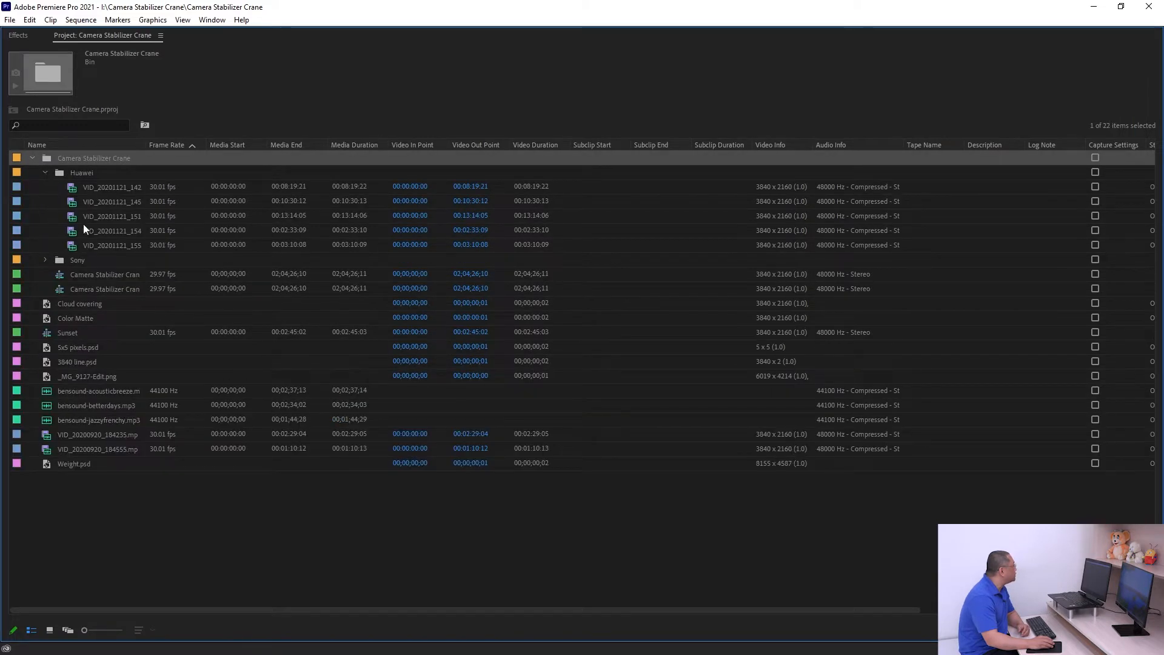
{"action": "left_click", "coordinate": [126, 191]}
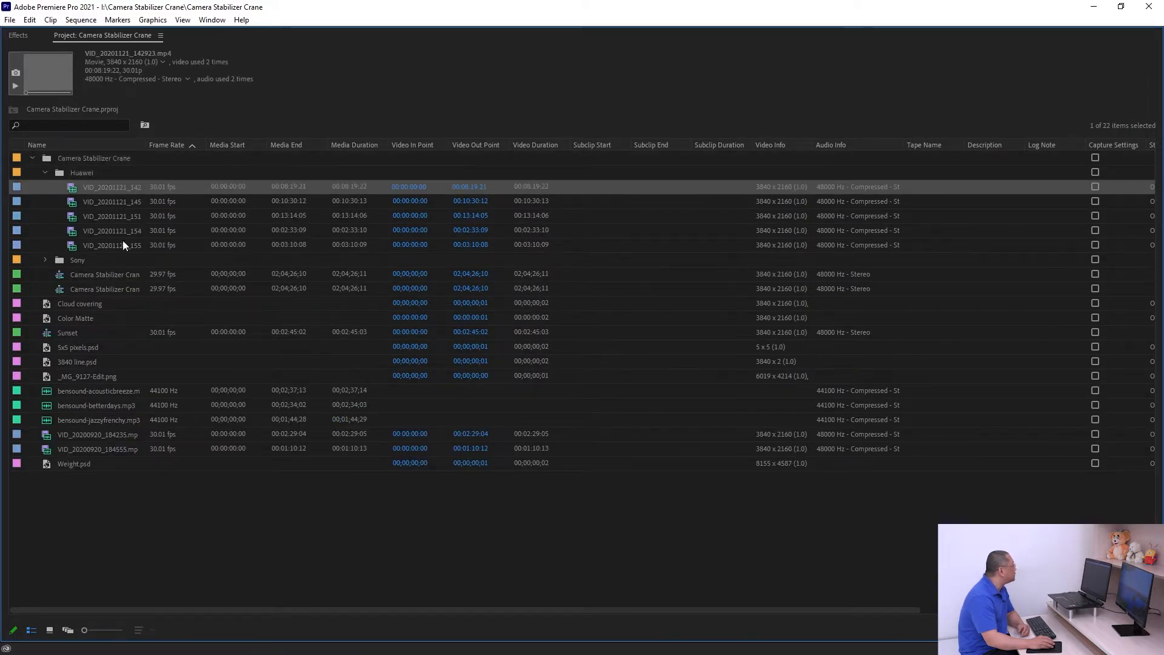
{"action": "left_click", "coordinate": [110, 215]}
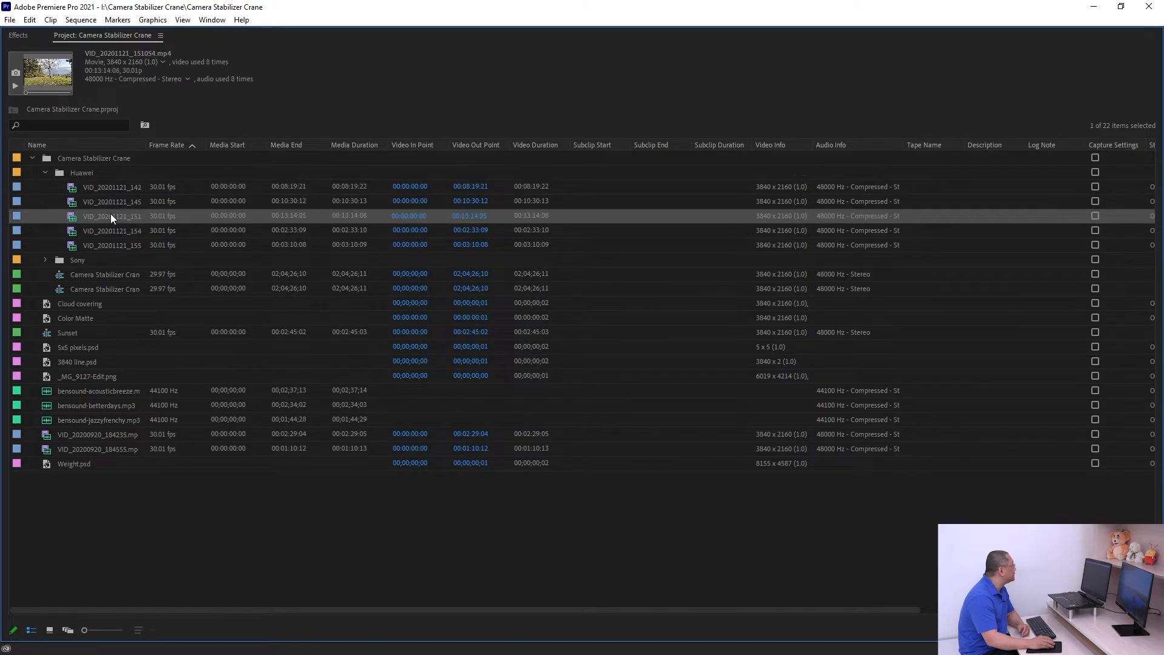
{"action": "left_click", "coordinate": [45, 259]}
{"action": "left_click", "coordinate": [100, 316]}
{"action": "left_click", "coordinate": [100, 347]}
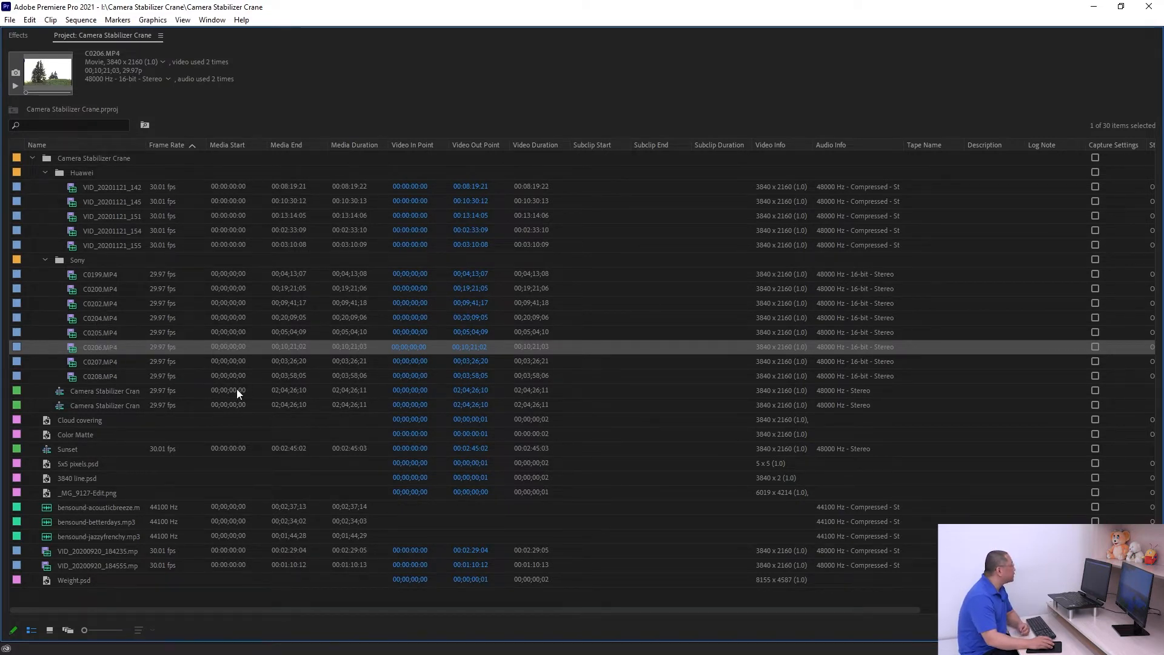
Step: Inspect the Camera Stabilizer Crane sequence, Cloud covering and Color Matte items, and view the types of new project items available
{"action": "left_click", "coordinate": [68, 394]}
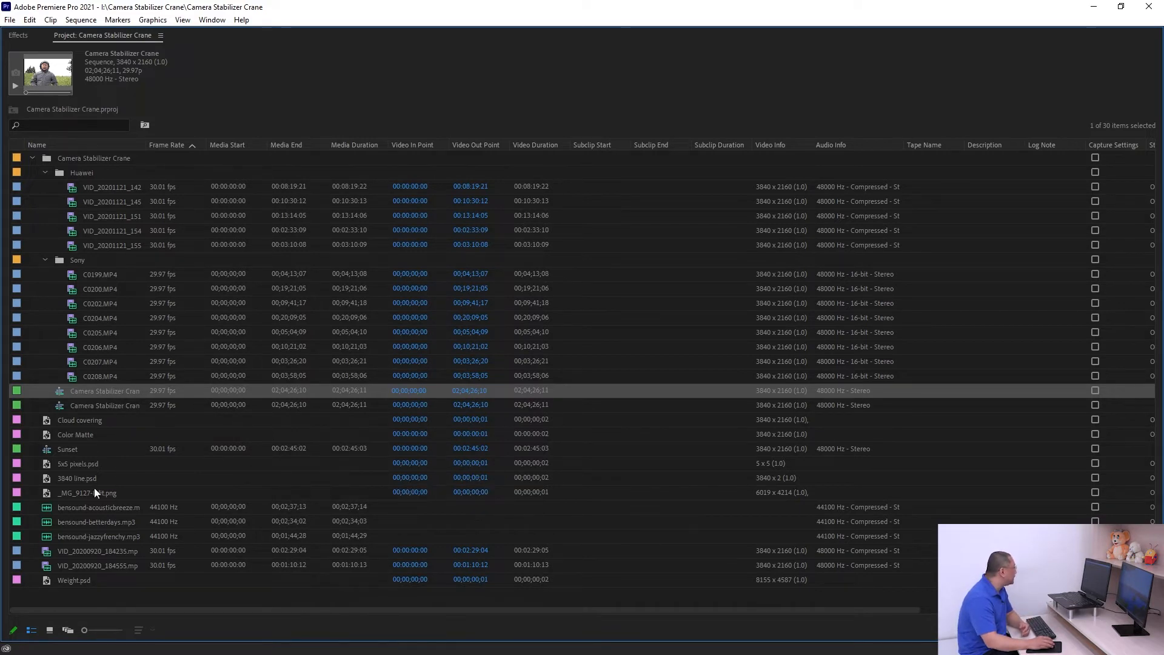
{"action": "left_click", "coordinate": [64, 420]}
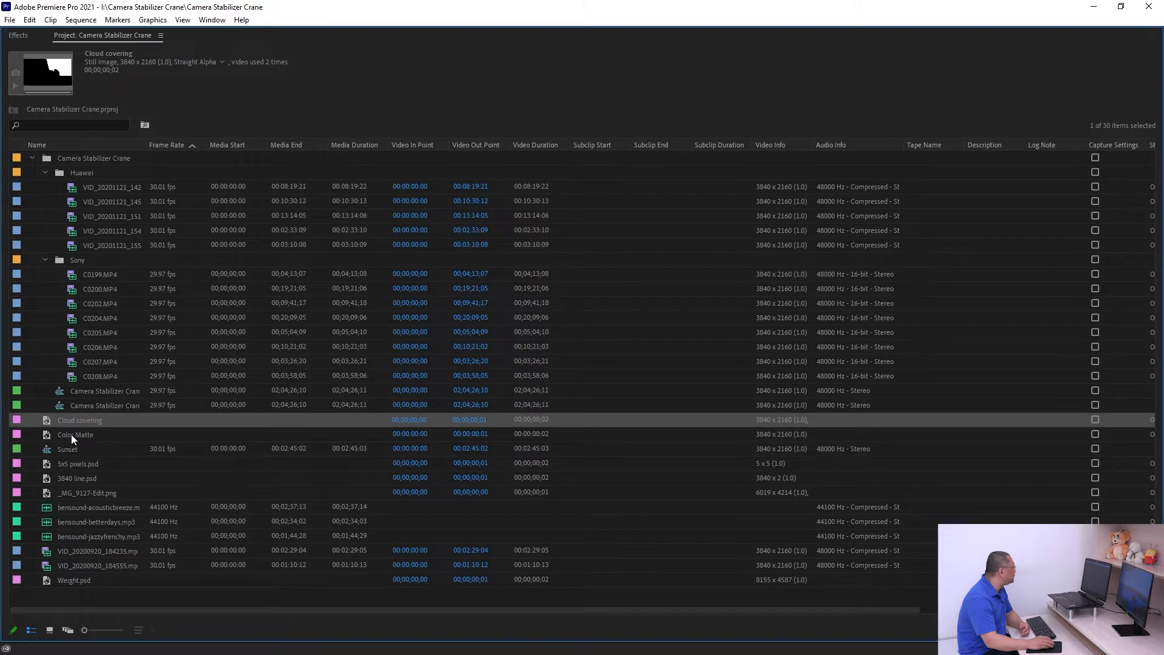
{"action": "left_click", "coordinate": [71, 434]}
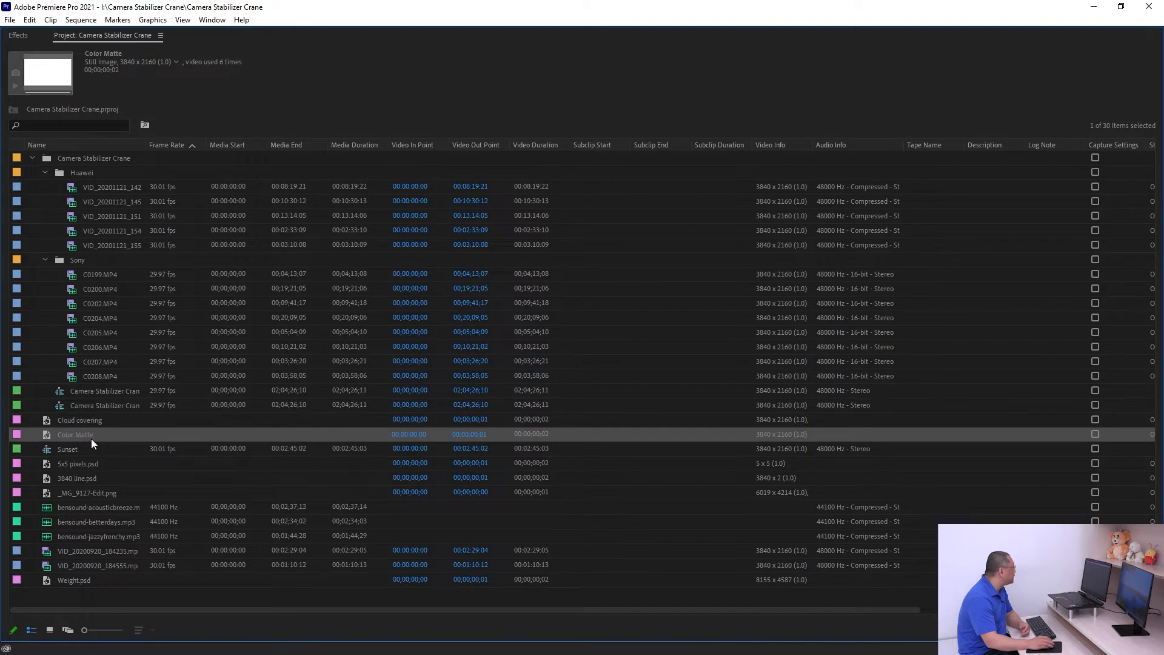
{"action": "right_click", "coordinate": [32, 403]}
{"action": "mouse_move", "coordinate": [118, 450]}
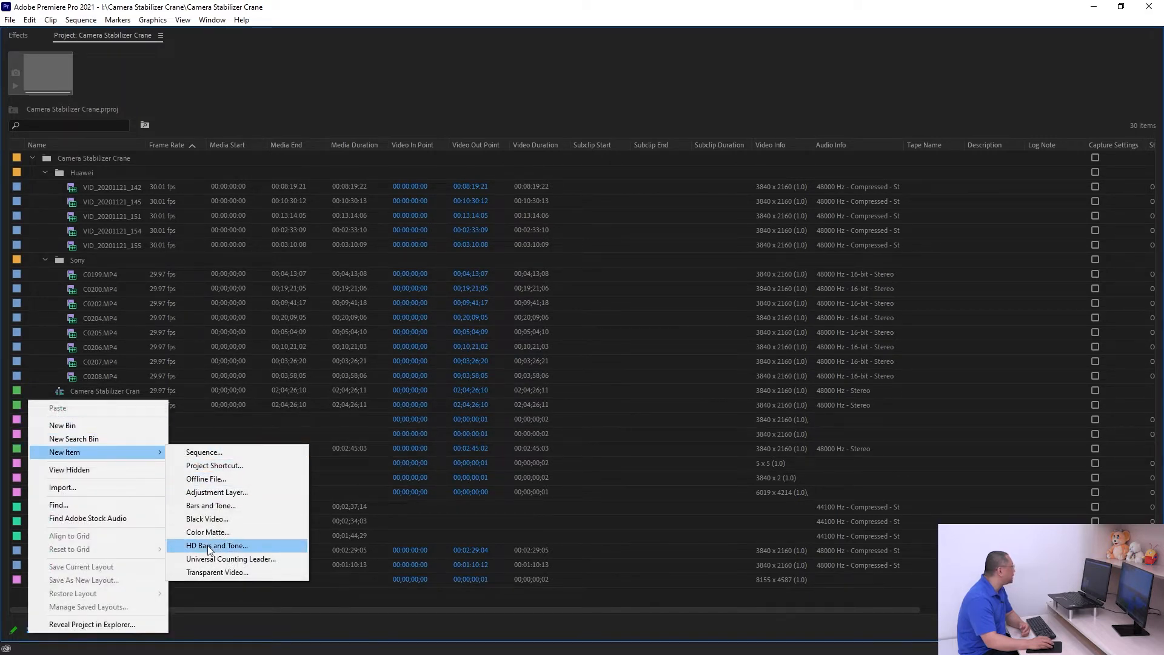
{"action": "left_click", "coordinate": [35, 388]}
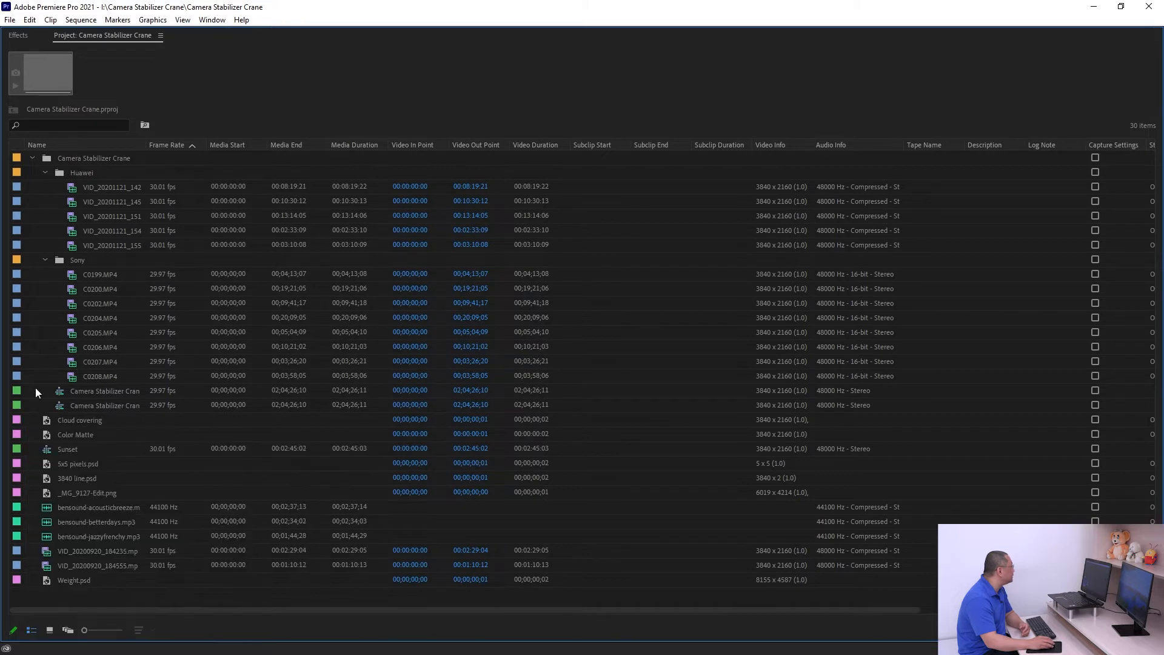
Step: Inspect the project's still images, bensound-betterdays.mp3, Weight.psd and both Camera Stabilizer Crane sequences, then restore the normal panel layout
{"action": "left_click", "coordinate": [79, 492]}
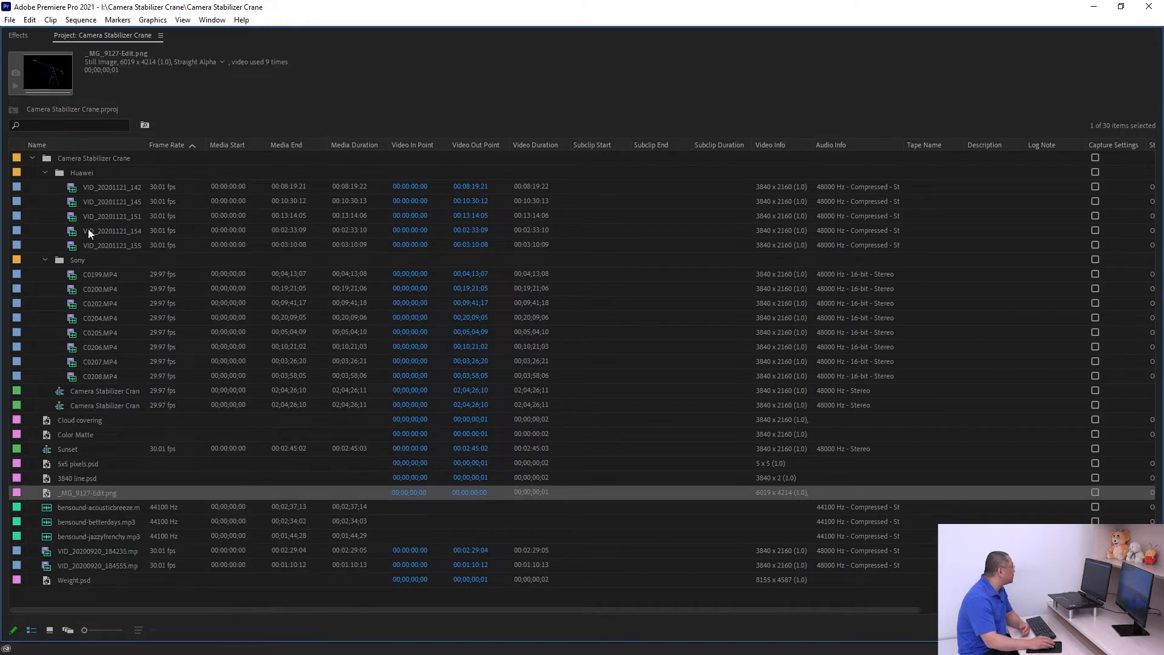
{"action": "left_click", "coordinate": [78, 478]}
{"action": "left_click", "coordinate": [97, 525]}
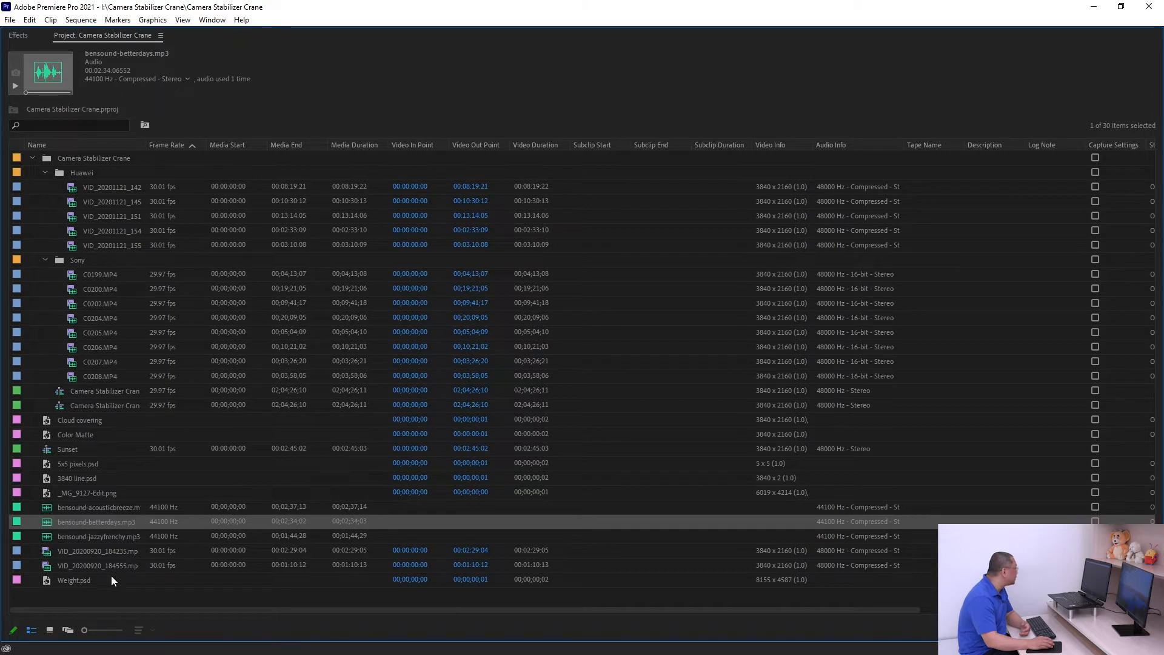
{"action": "left_click", "coordinate": [78, 582]}
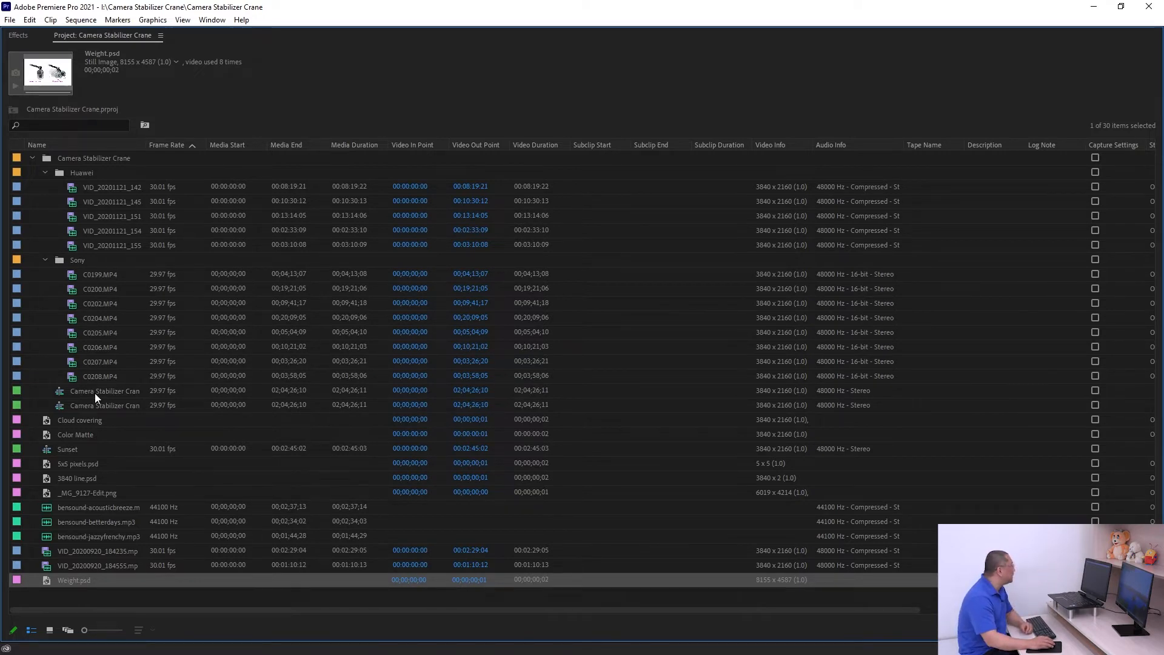
{"action": "left_click", "coordinate": [108, 405]}
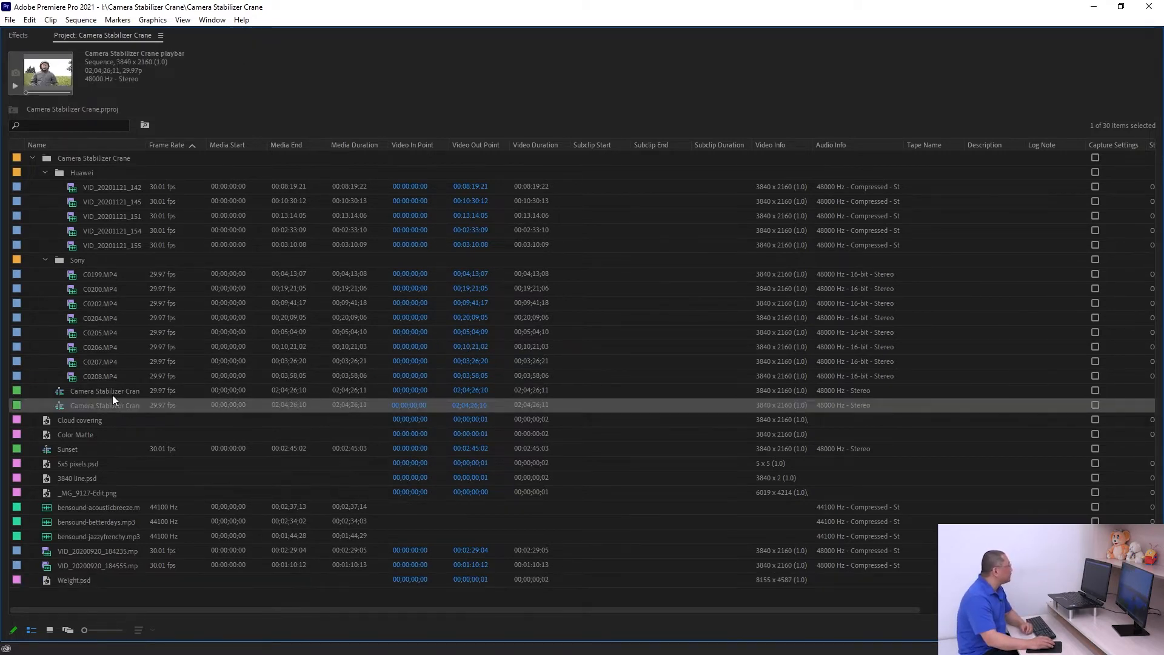
{"action": "left_click", "coordinate": [114, 394]}
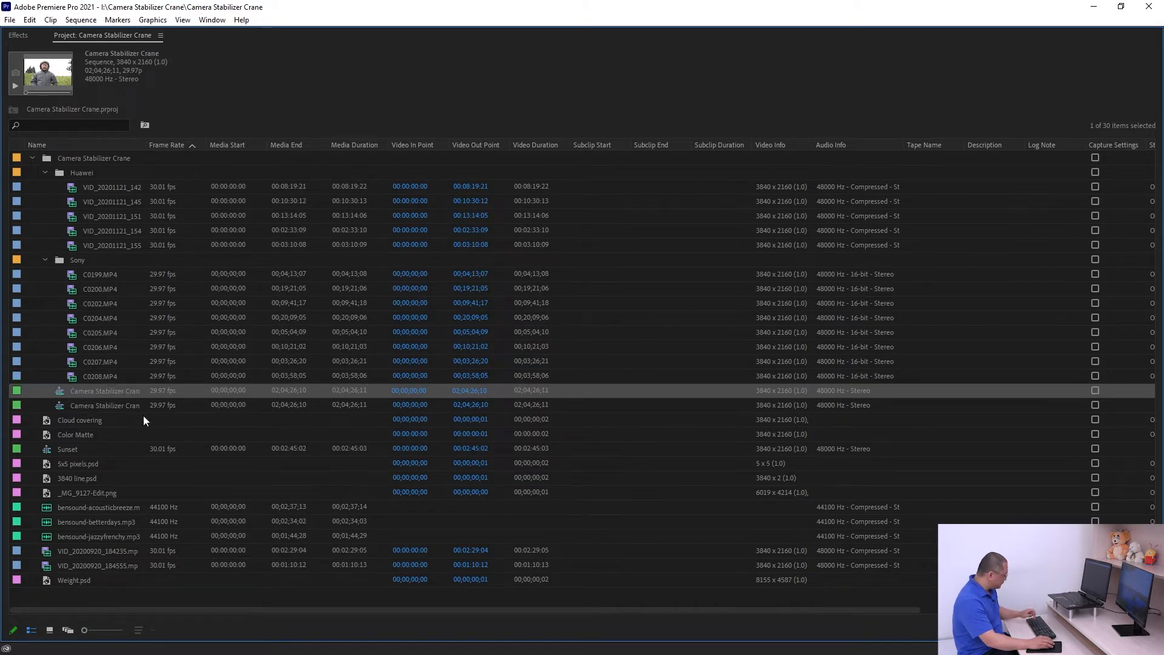
{"action": "key", "text": "grave"}
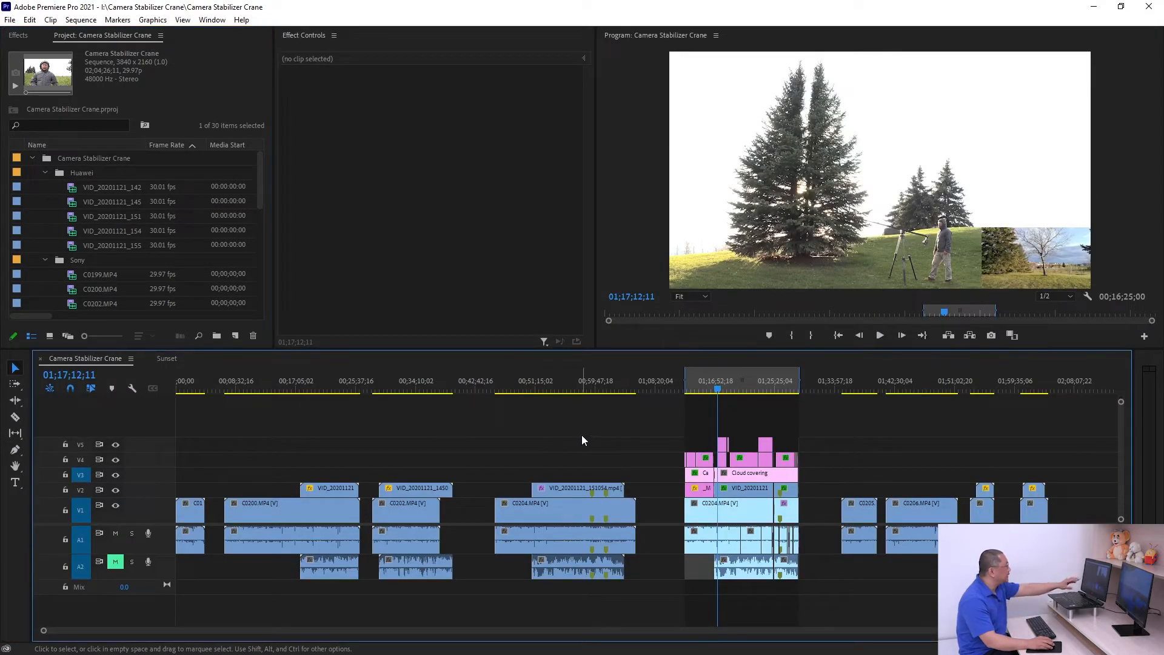
Step: Preview a picture-in-picture frame of the C0200 section, then preview the opening C0199.MP4 clip and select it
{"action": "left_click", "coordinate": [333, 379]}
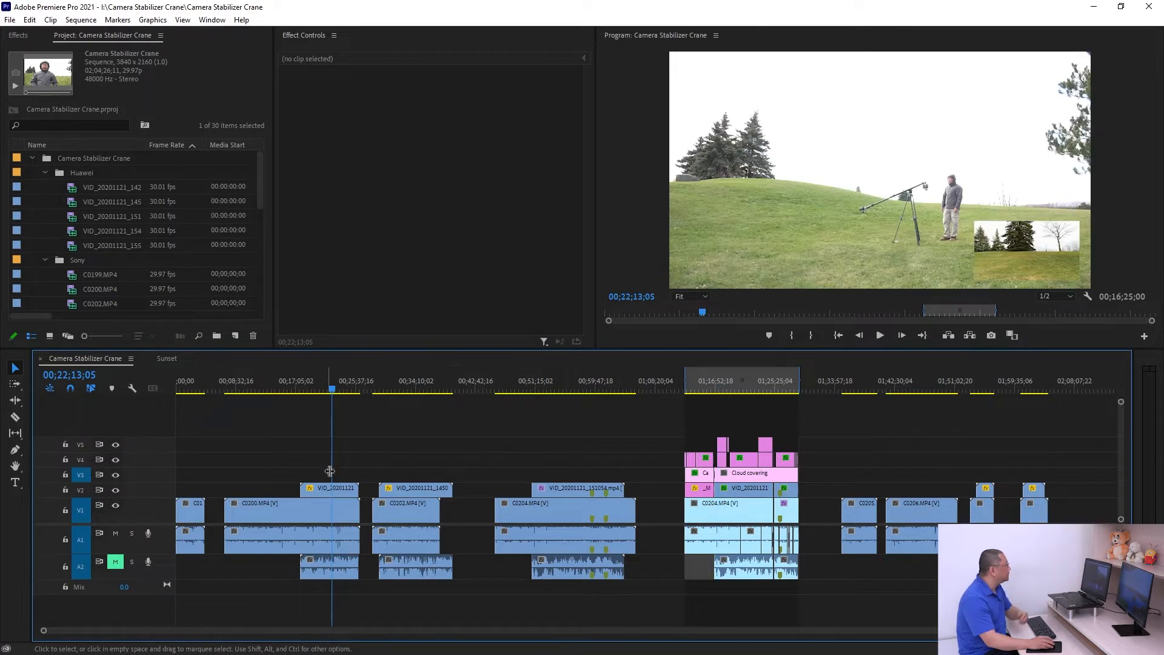
{"action": "left_click", "coordinate": [561, 444]}
{"action": "left_click", "coordinate": [548, 414]}
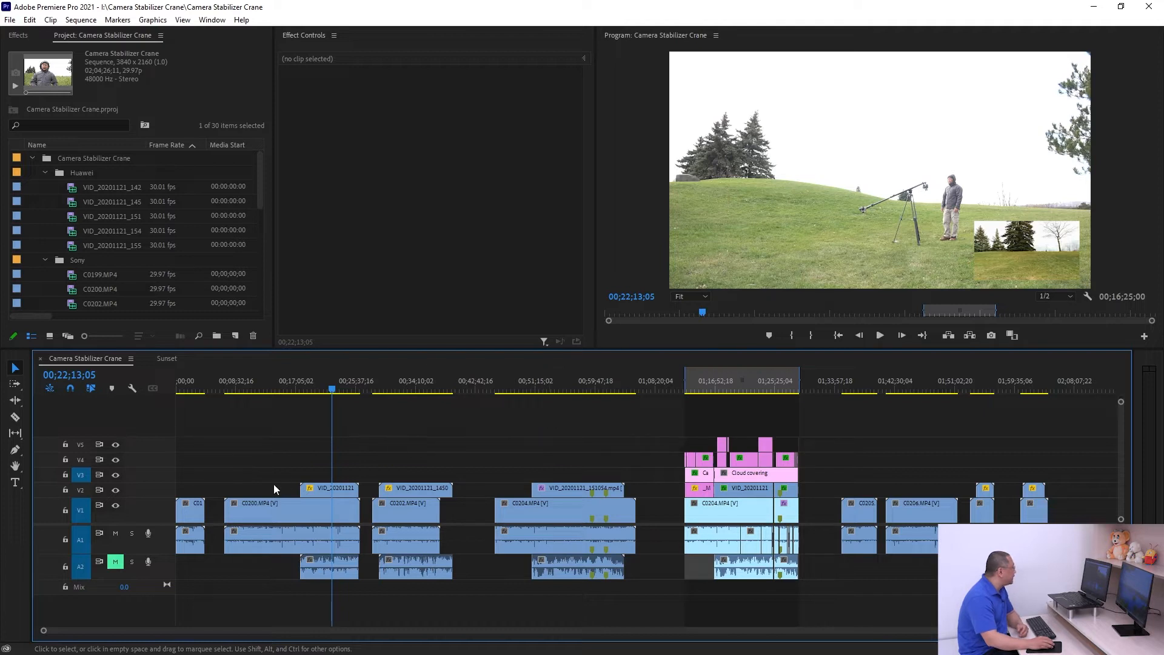
{"action": "left_click", "coordinate": [194, 383]}
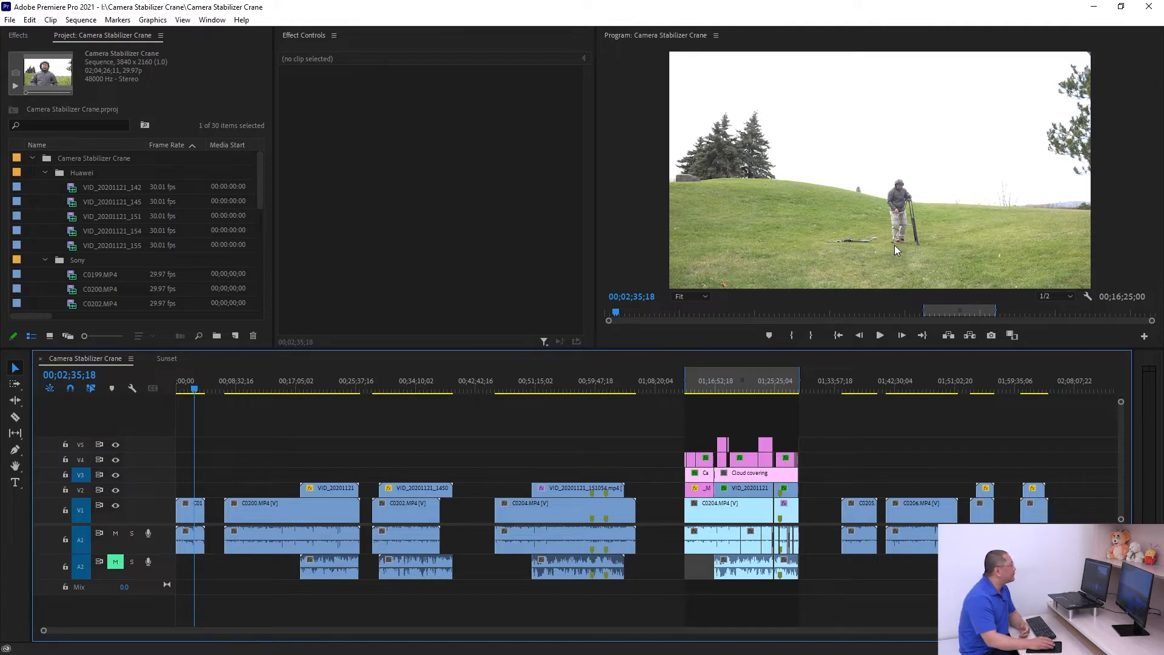
{"action": "left_click", "coordinate": [191, 514]}
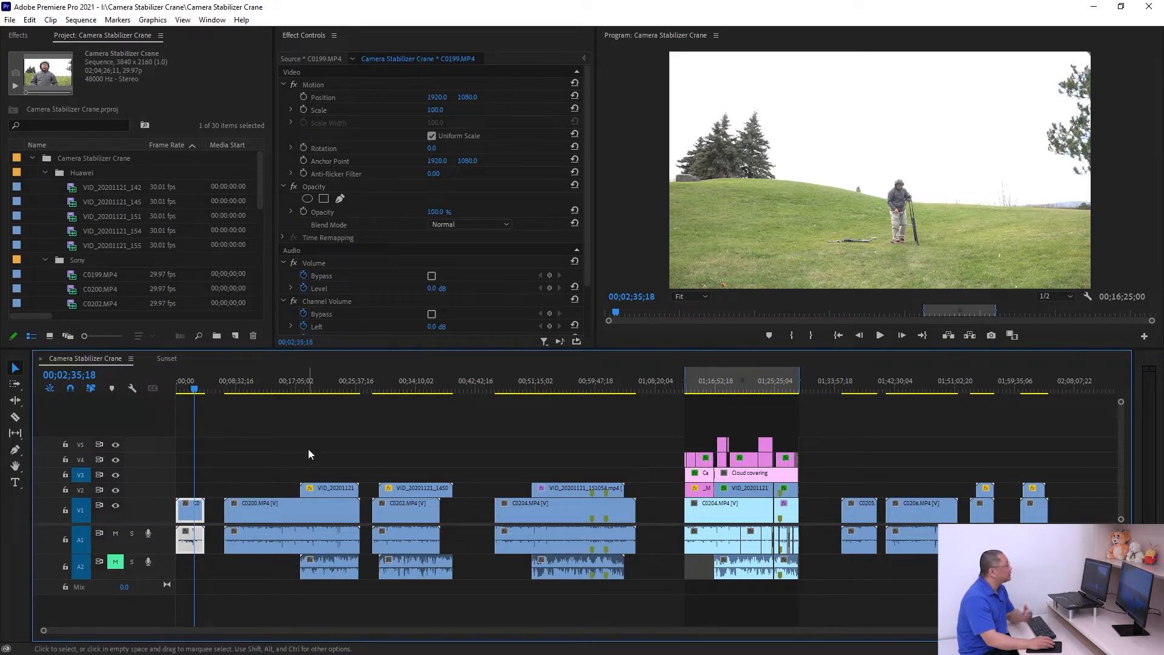
Step: Examine C0200.MP4 and its overlaid VID_20201121_142923.mp4 clip at several points, and select both clips with their audio
{"action": "left_click", "coordinate": [311, 376]}
{"action": "left_click_drag", "start_coordinate": [264, 450], "coordinate": [339, 525]}
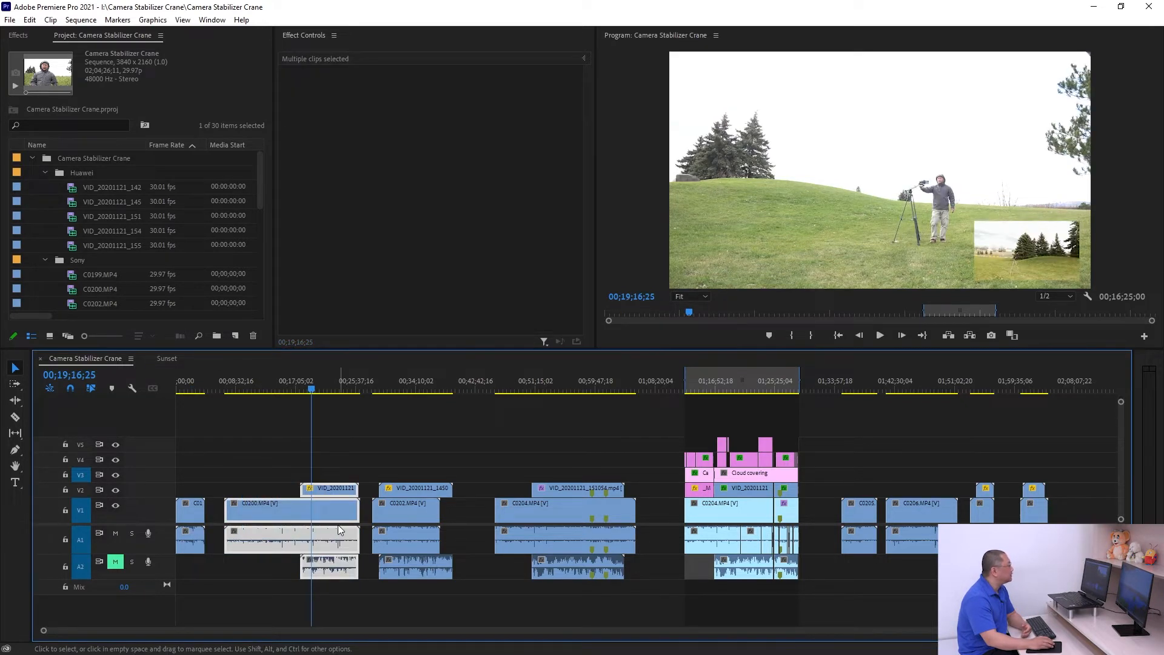
{"action": "left_click", "coordinate": [271, 377]}
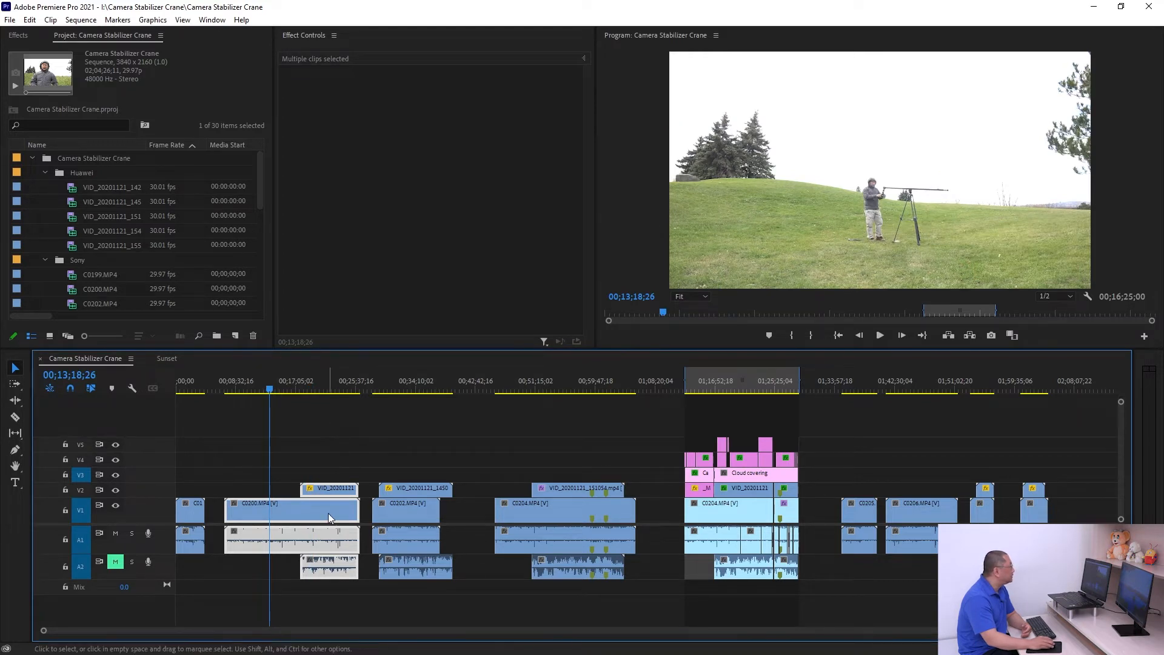
{"action": "left_click", "coordinate": [349, 433]}
{"action": "left_click", "coordinate": [329, 490]}
{"action": "left_click", "coordinate": [334, 389]}
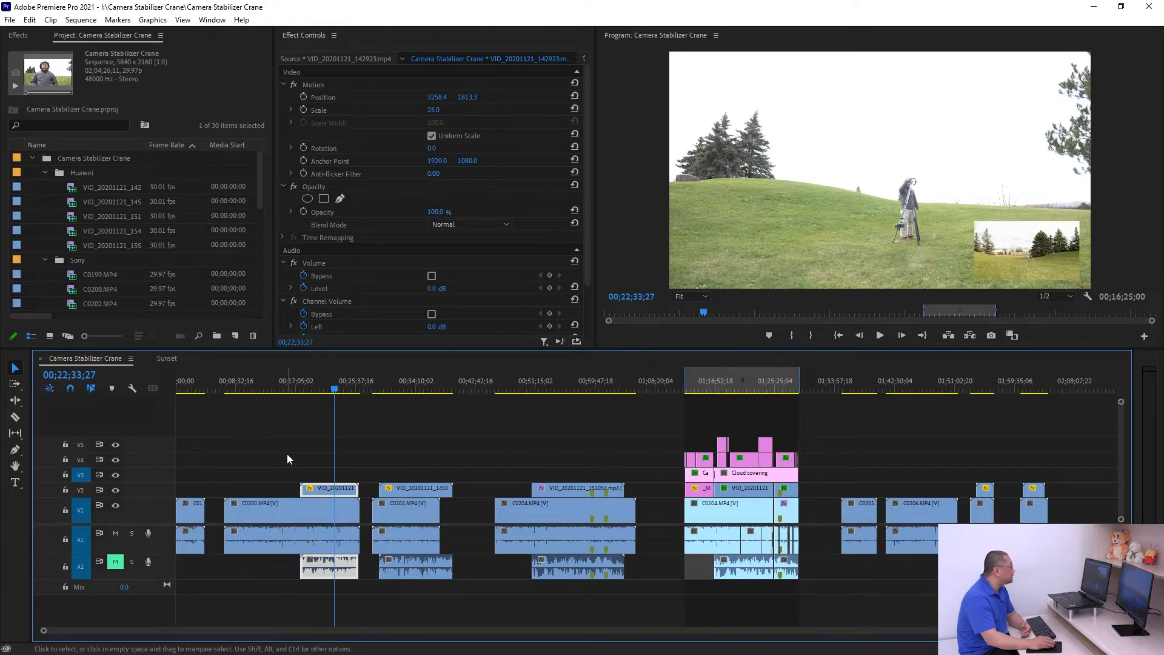
{"action": "left_click_drag", "start_coordinate": [261, 453], "coordinate": [325, 549]}
Step: Preview the C0202.MP4 section with its overlaid Huawei clip and select both clips with their audio
{"action": "left_click", "coordinate": [409, 386]}
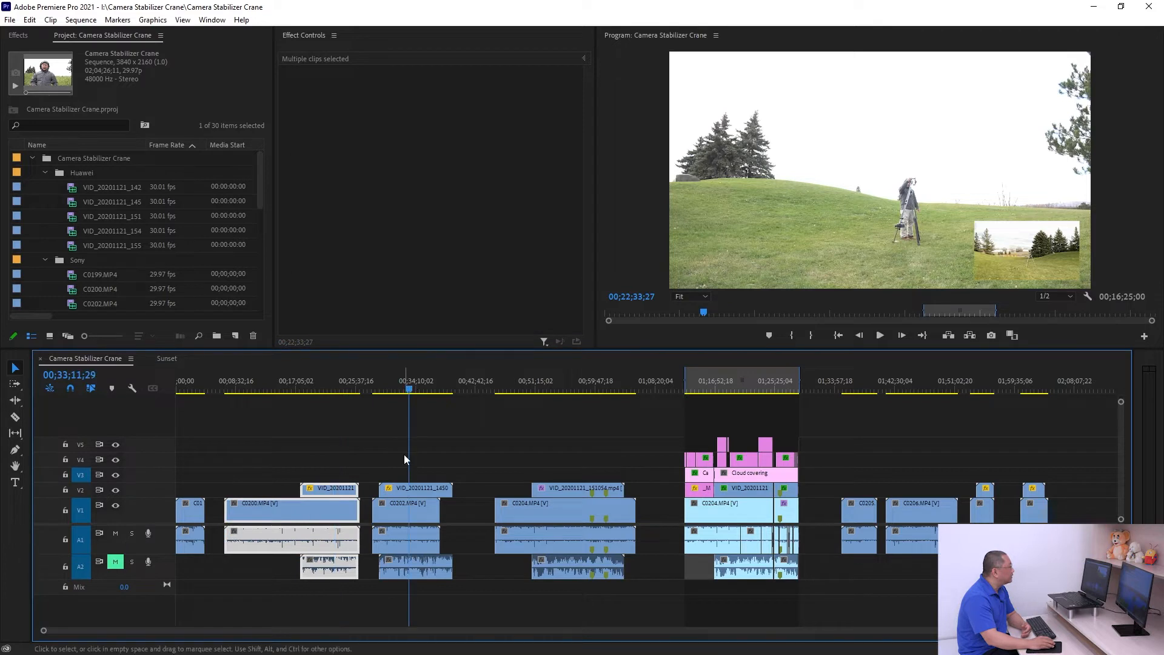
{"action": "left_click_drag", "start_coordinate": [397, 446], "coordinate": [422, 557]}
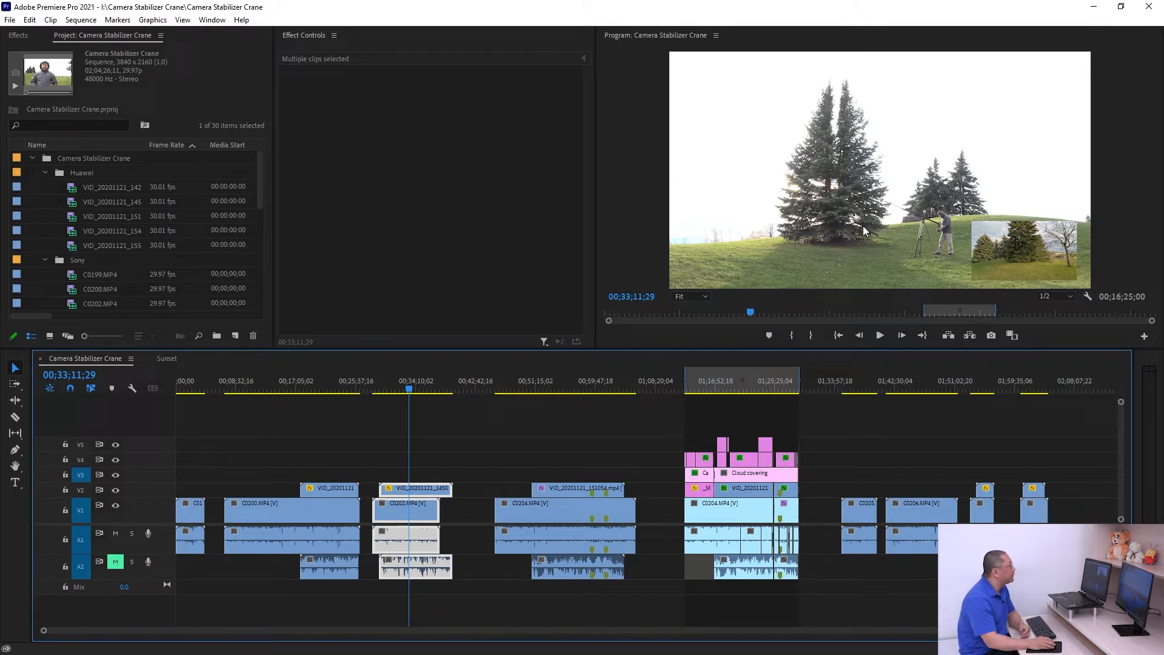
Step: Preview the first C0204.MP4 section and select it together with its overlaid VID_20201121_151054.mp4 clip and audio
{"action": "left_click", "coordinate": [580, 377]}
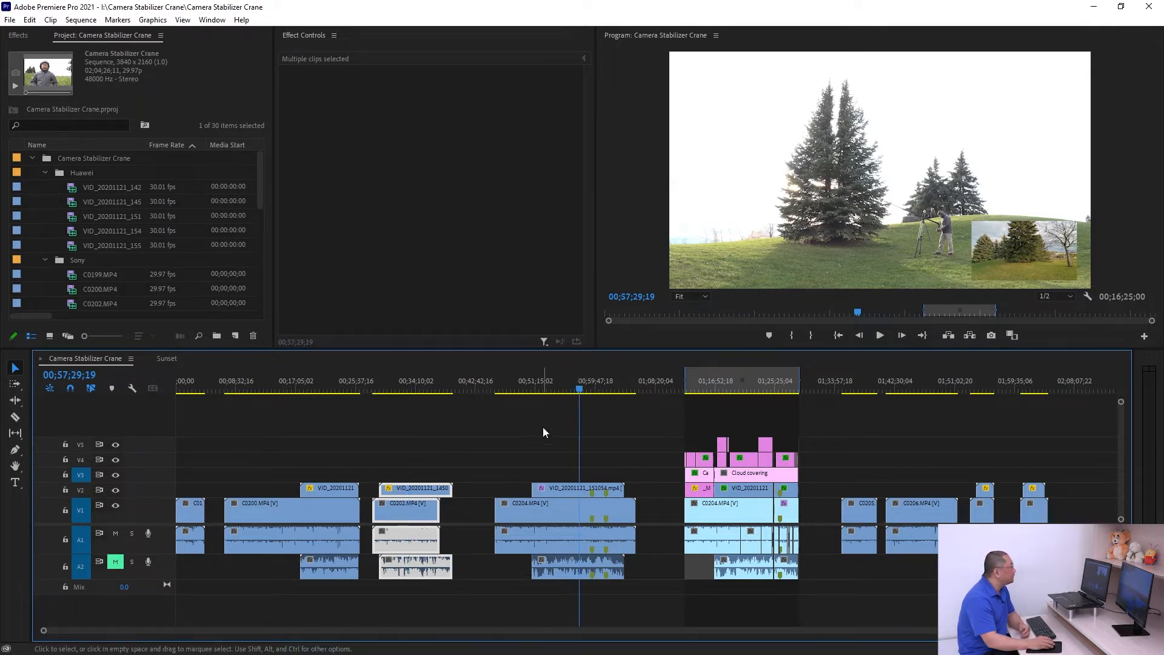
{"action": "left_click", "coordinate": [579, 512]}
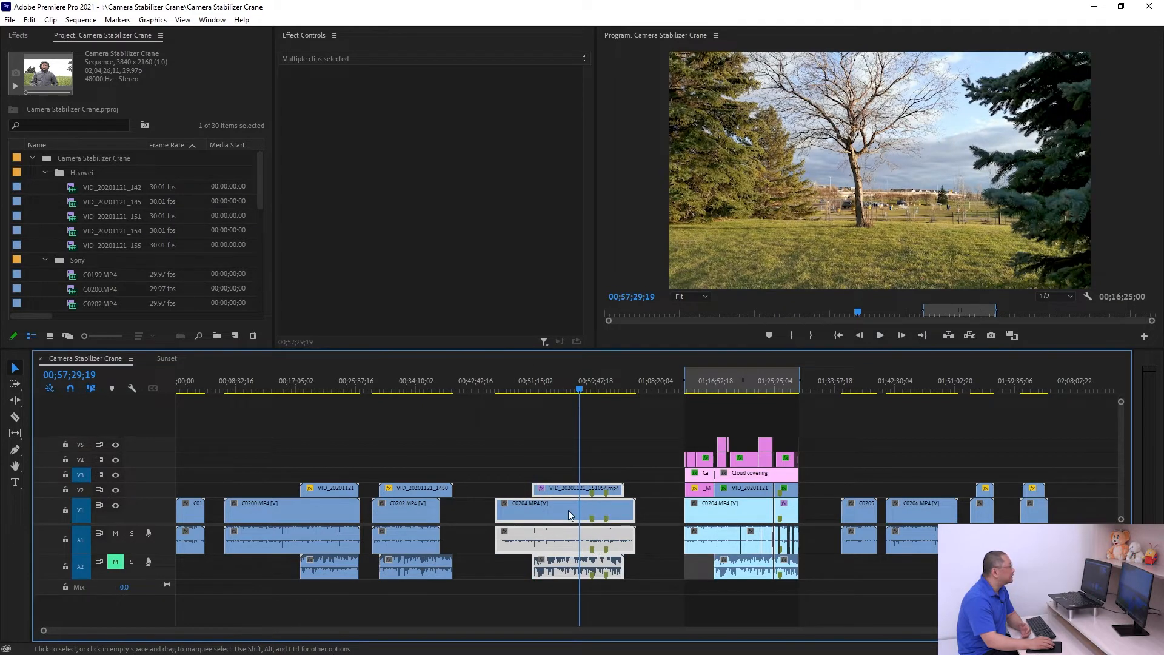
{"action": "left_click", "coordinate": [524, 450]}
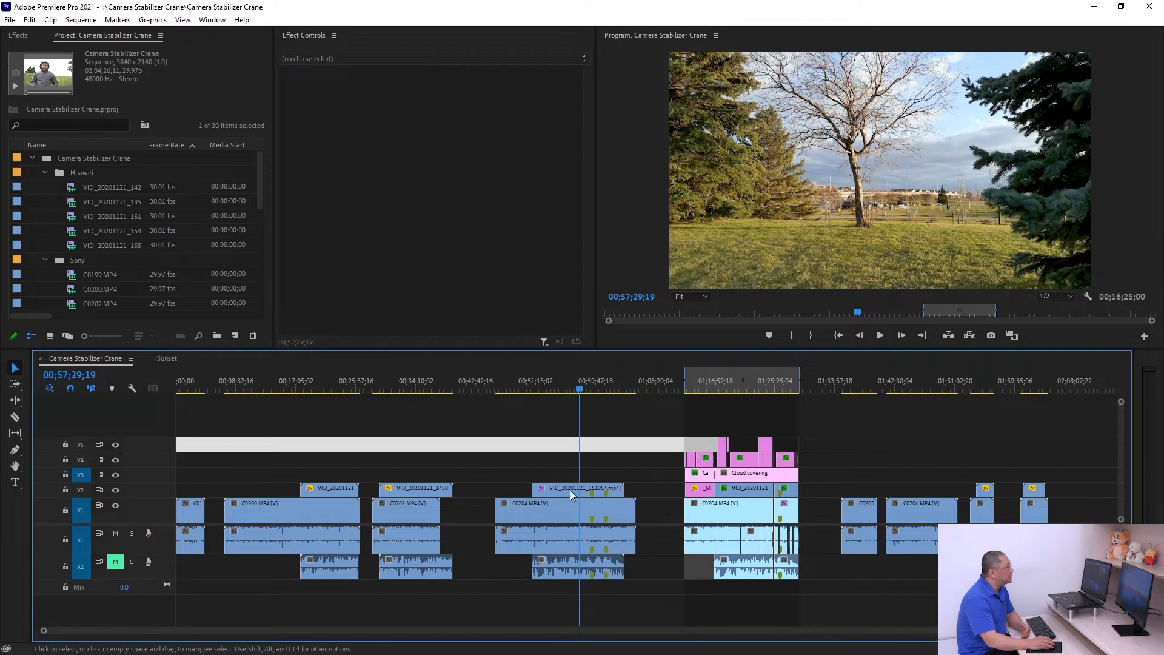
{"action": "left_click_drag", "start_coordinate": [550, 473], "coordinate": [601, 552]}
Step: Select the multi-layer C0204.MP4 section and preview frames from it, the C0206.MP4 section and the last picture-in-picture section
{"action": "left_click_drag", "start_coordinate": [682, 423], "coordinate": [804, 562]}
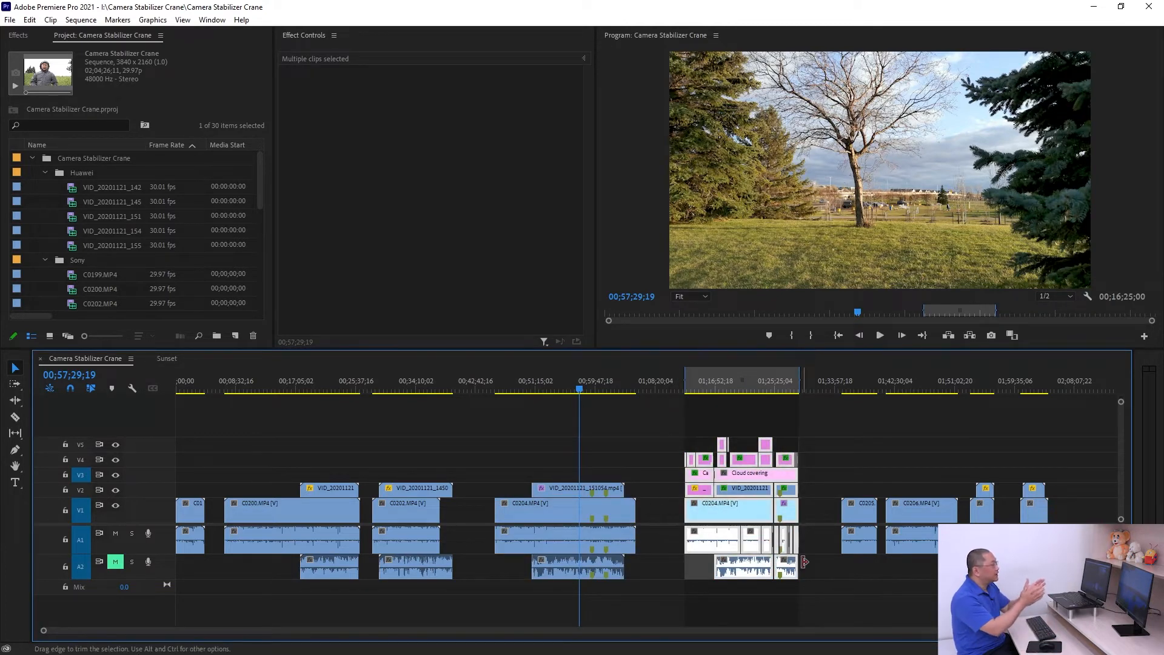
{"action": "left_click", "coordinate": [723, 381]}
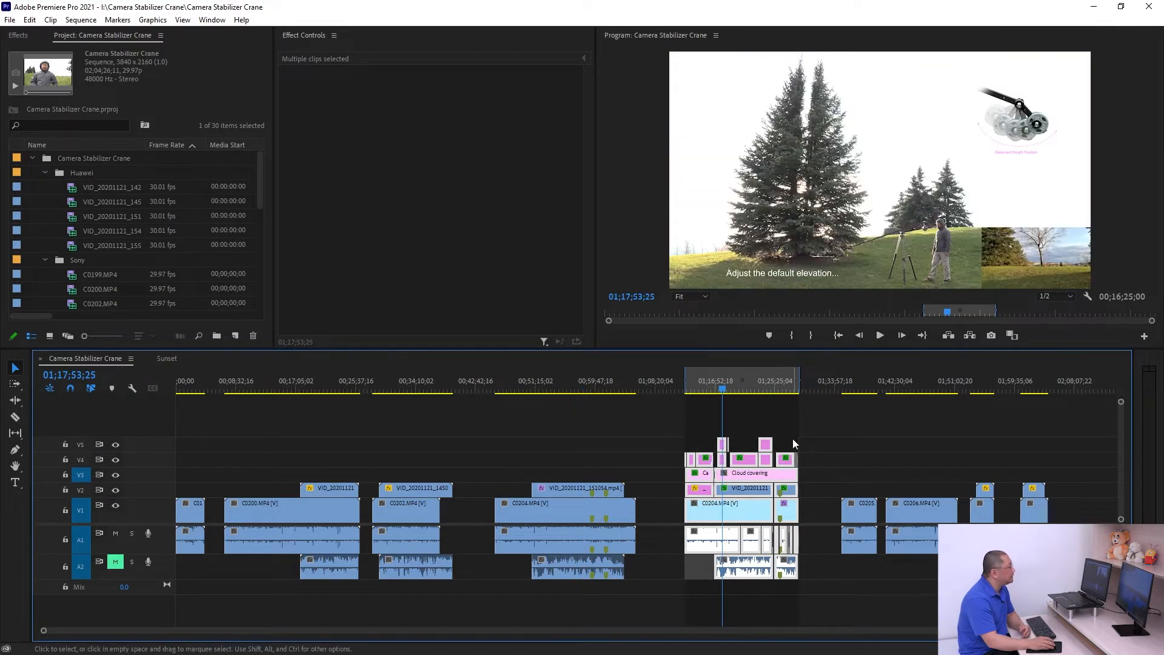
{"action": "left_click", "coordinate": [921, 382]}
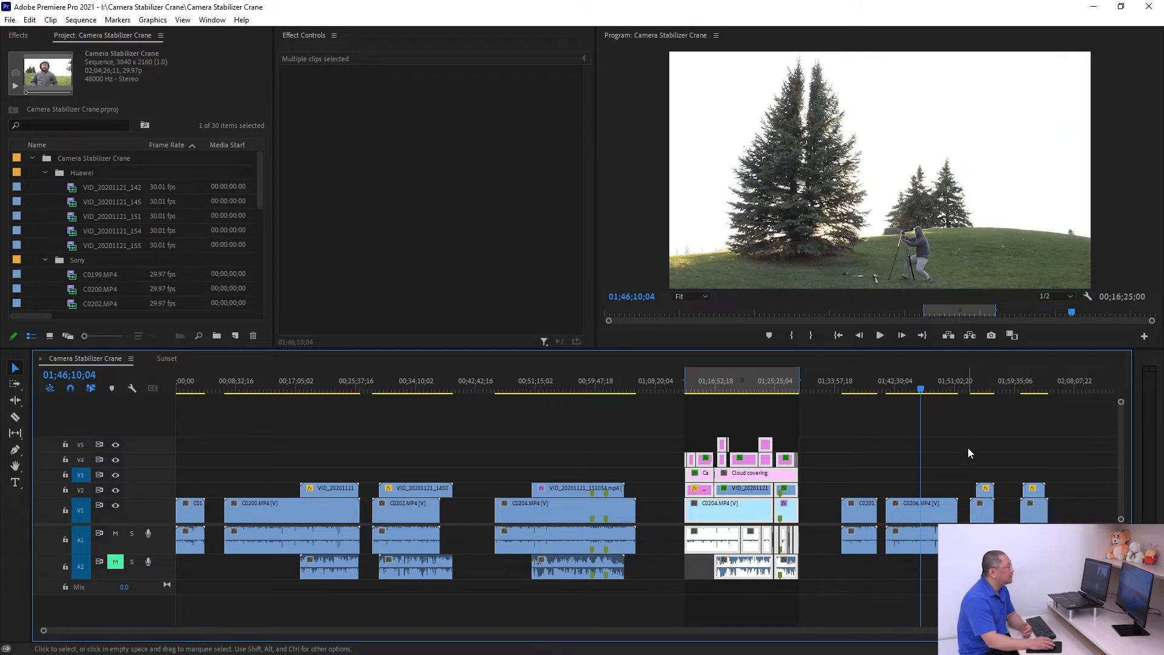
{"action": "left_click", "coordinate": [1034, 383]}
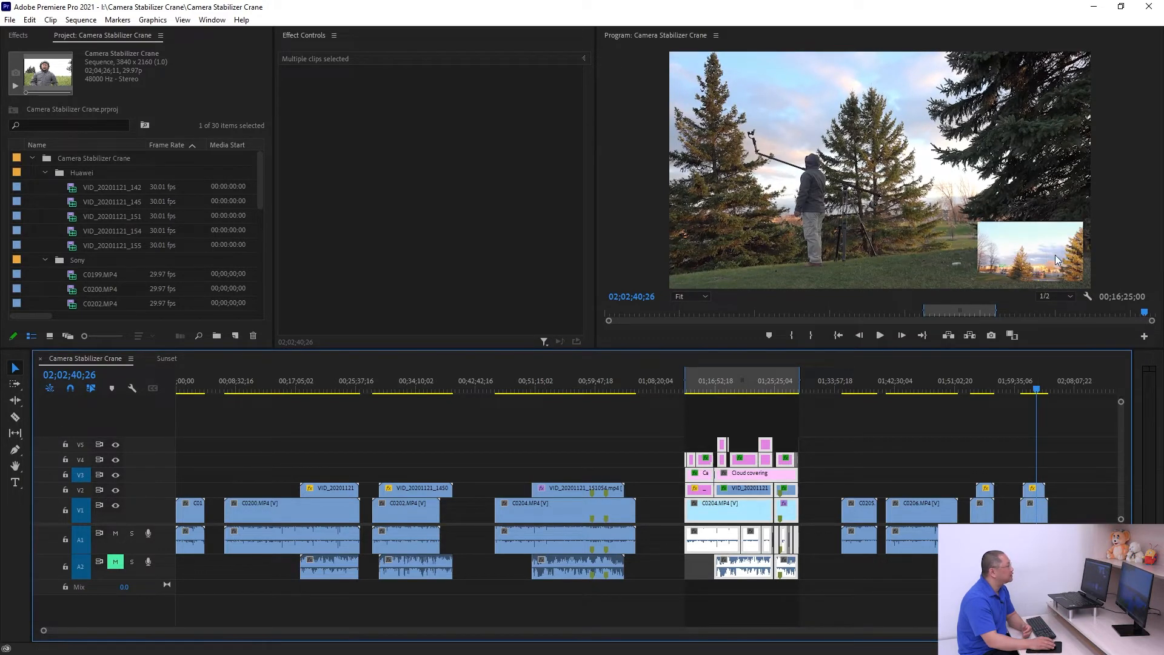
{"action": "left_click", "coordinate": [767, 385]}
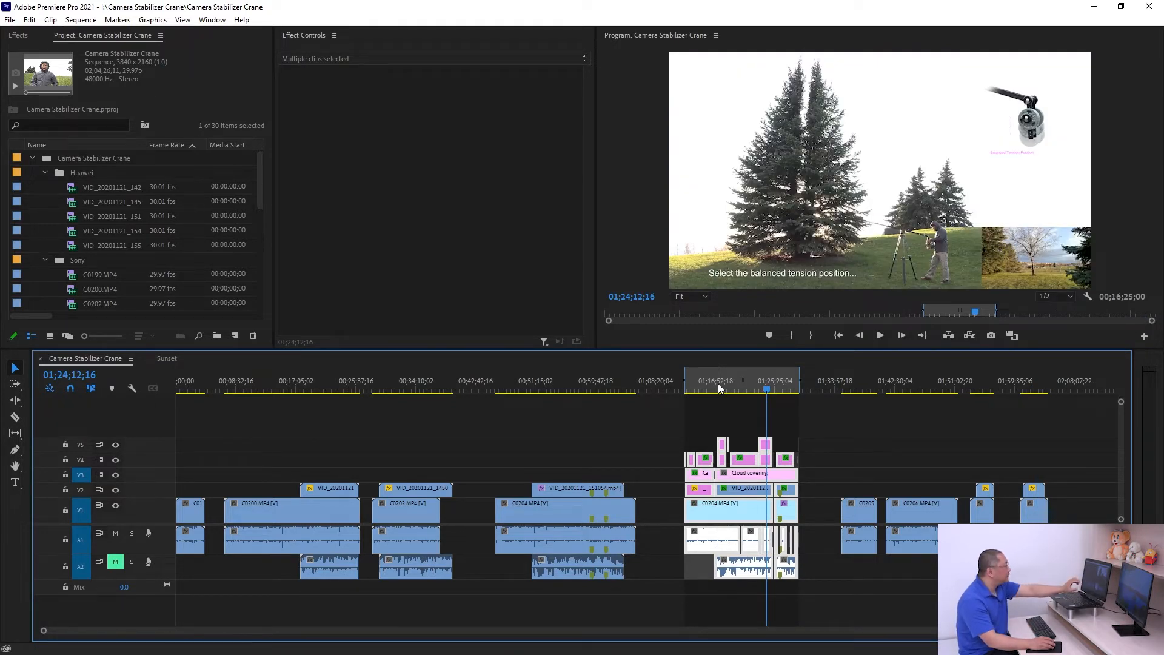
Step: Compare the plain C0204.MP4 section with its multi-layer version by selecting each clip group, and preview the multi-layer one
{"action": "left_click_drag", "start_coordinate": [516, 439], "coordinate": [618, 556]}
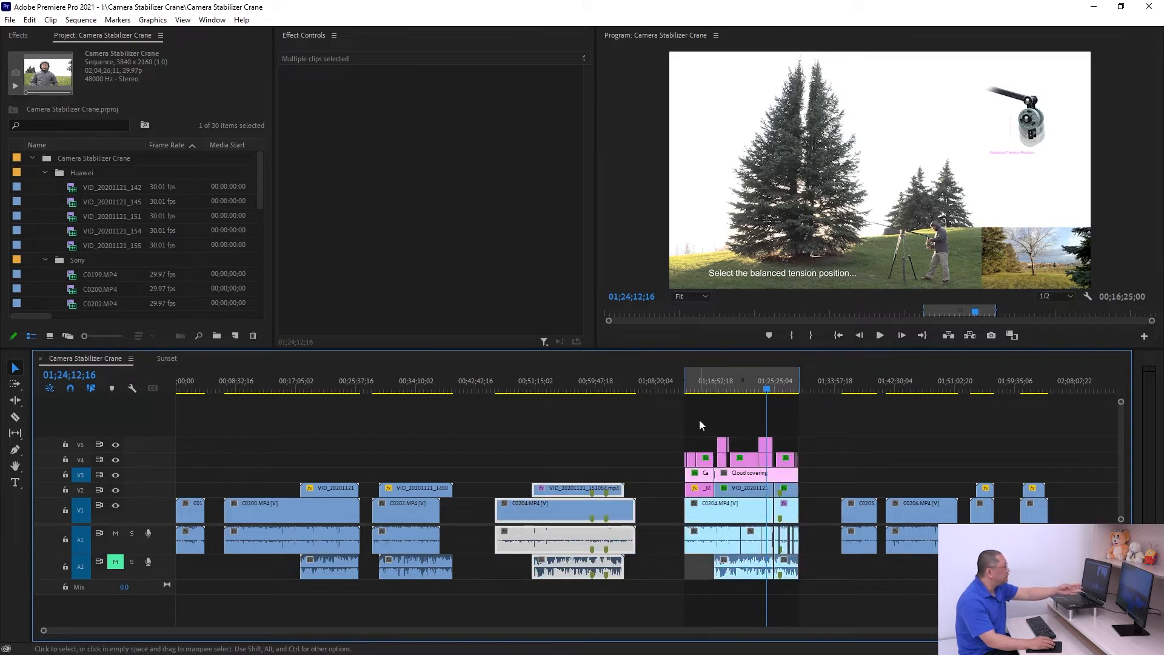
{"action": "left_click_drag", "start_coordinate": [698, 418], "coordinate": [806, 558]}
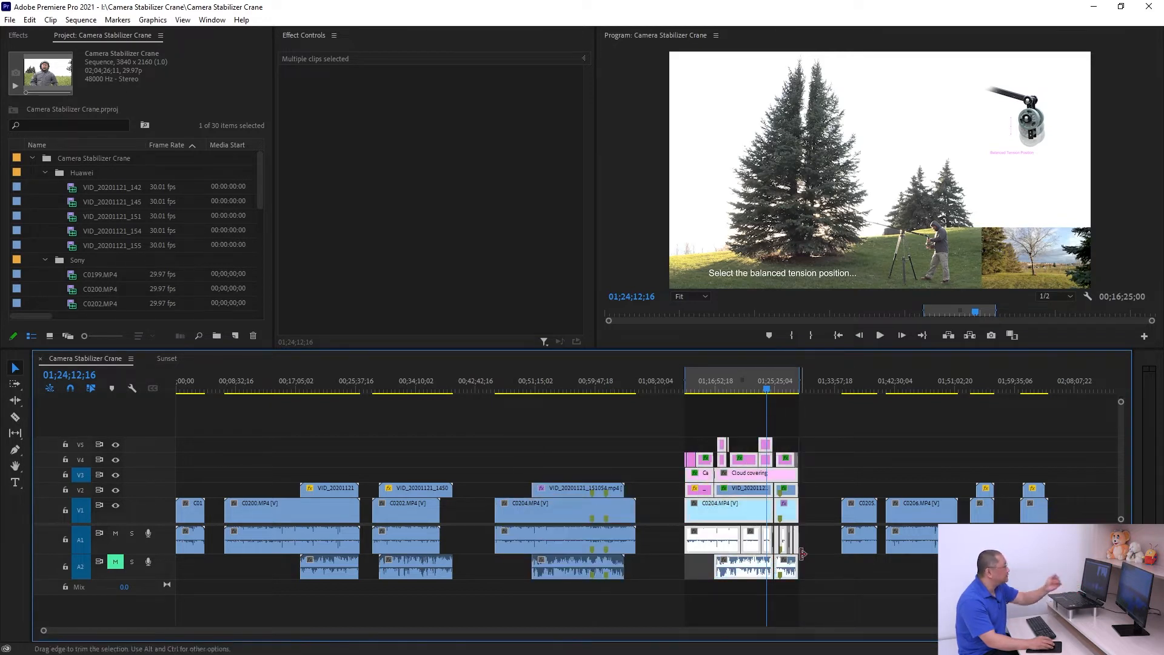
{"action": "left_click", "coordinate": [728, 385]}
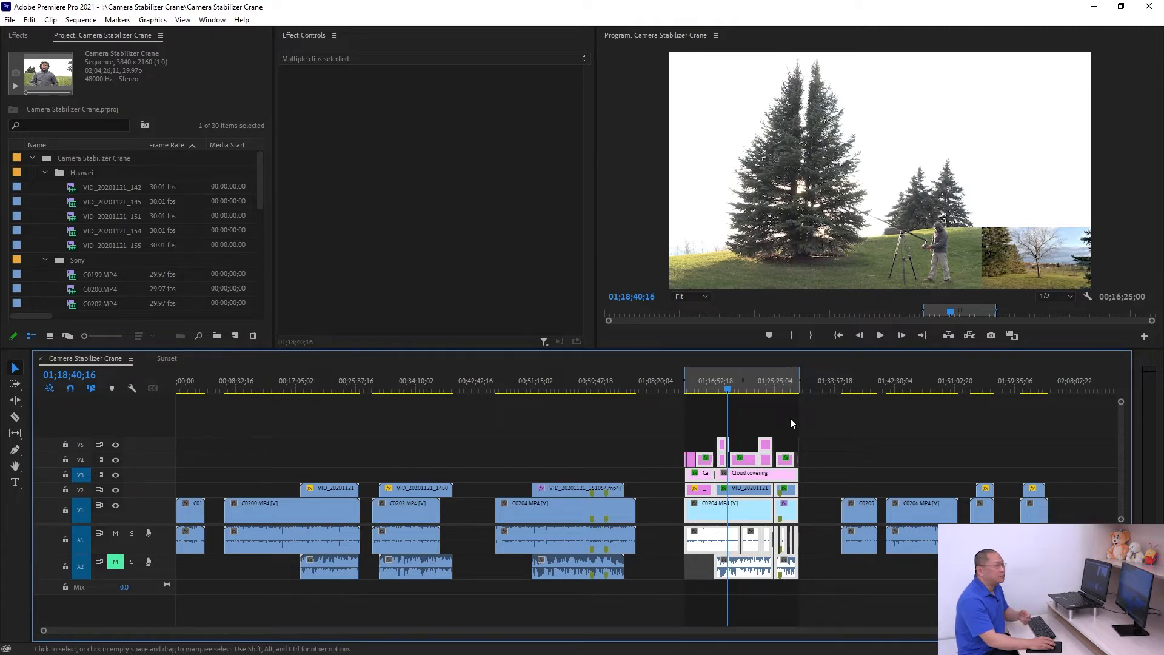
Step: Examine the multi-layer section at the "Pan-Tilt smooth motion video shooting..." title and select its first C0204.MP4 clip
{"action": "key", "text": "="}
{"action": "key", "text": "="}
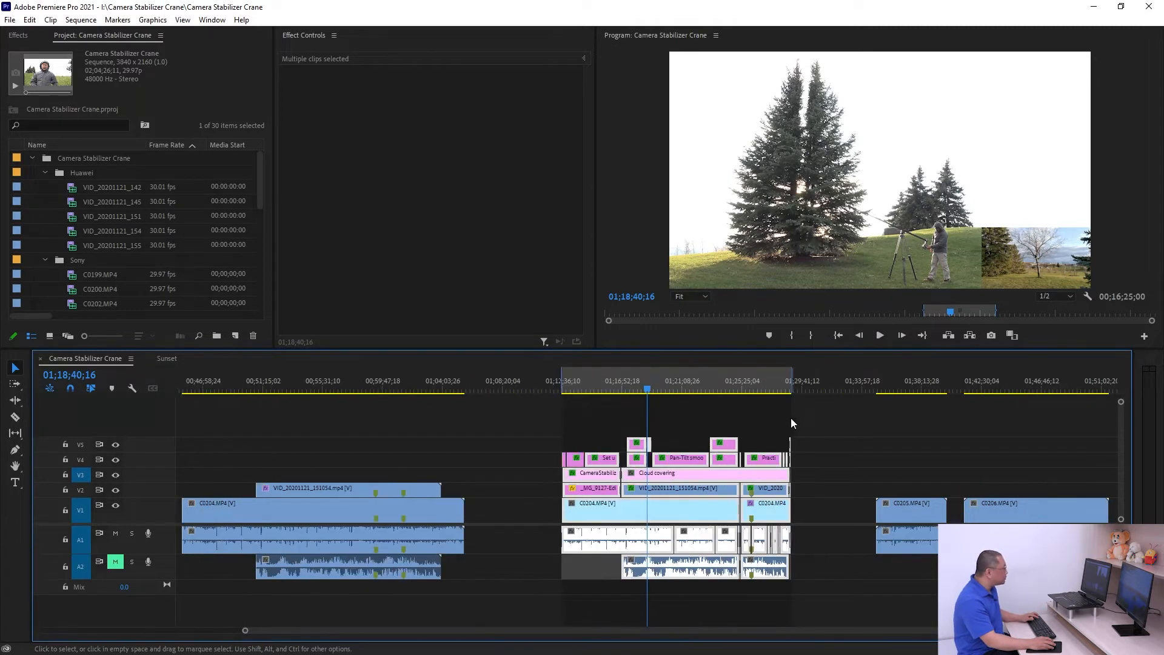
{"action": "left_click", "coordinate": [718, 388]}
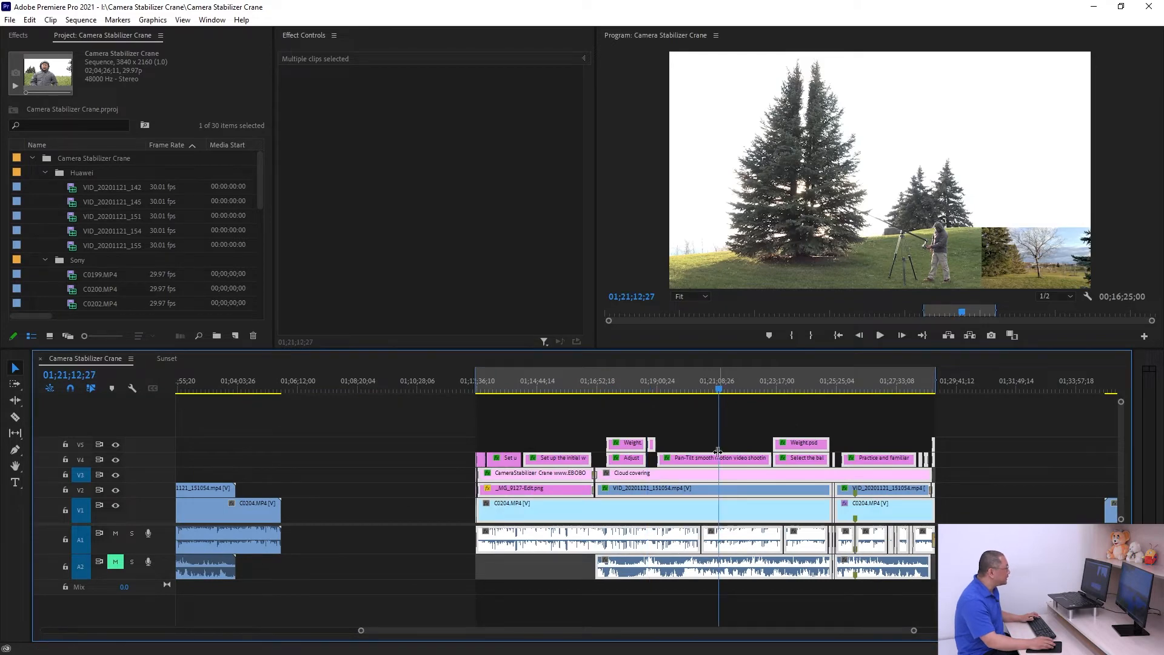
{"action": "key", "text": "="}
{"action": "key", "text": "-"}
{"action": "left_click", "coordinate": [654, 424]}
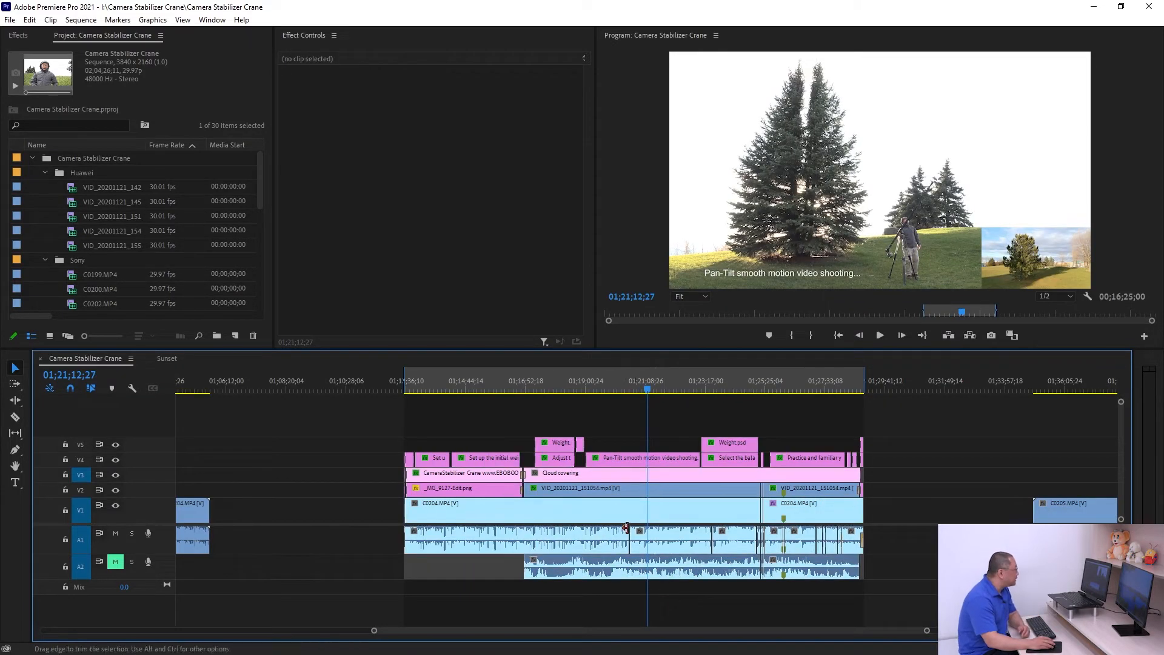
{"action": "left_click", "coordinate": [607, 511]}
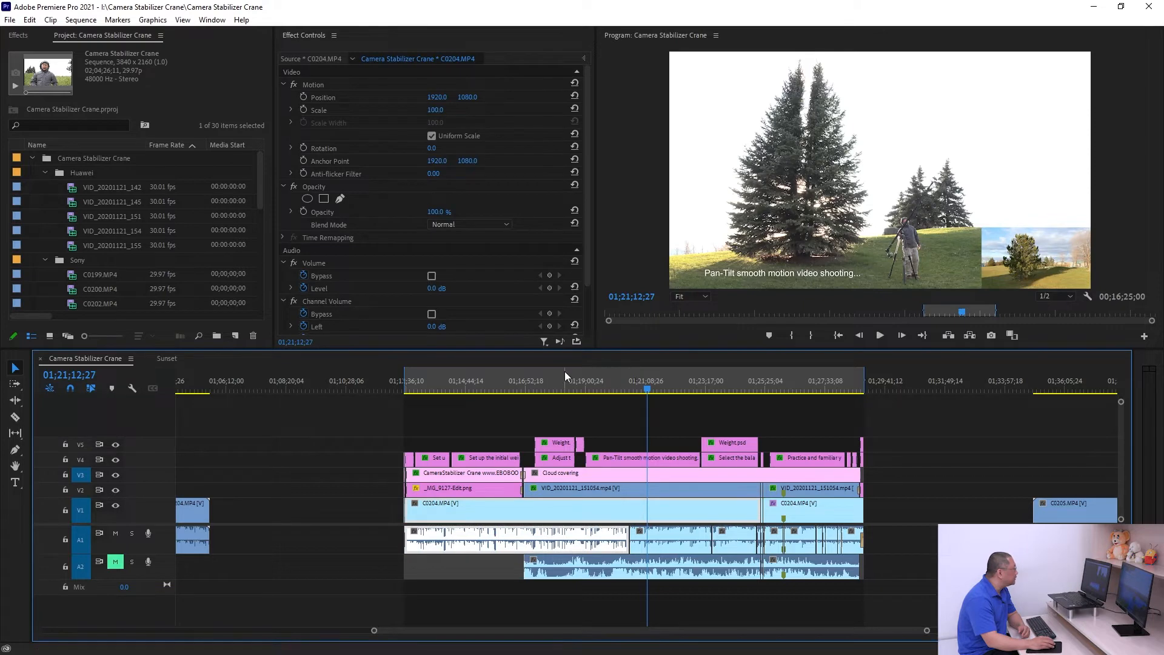
Step: Clear the sequence's In and Out points and deselect all clips
{"action": "right_click", "coordinate": [550, 379]}
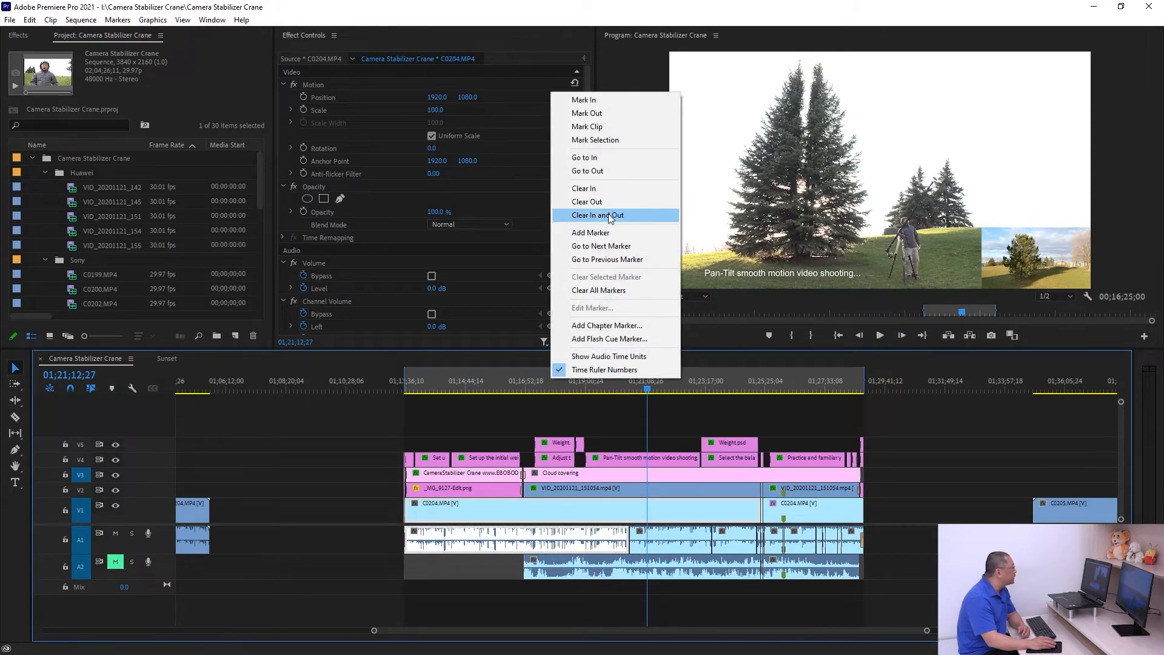
{"action": "left_click", "coordinate": [606, 215]}
{"action": "left_click", "coordinate": [861, 417]}
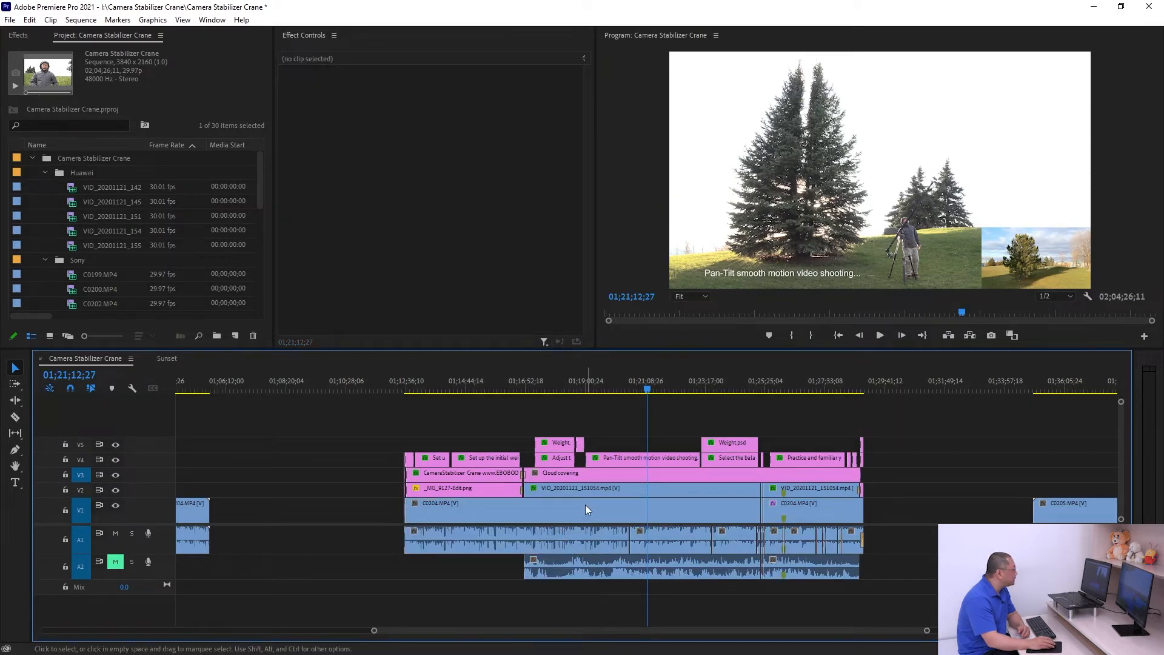
Step: Select the section's C0204.MP4 clips on V1, preview the pan-tilt shot, and select each overlaid VID_20201121_151054.mp4 clip on V2
{"action": "left_click_drag", "start_coordinate": [376, 509], "coordinate": [868, 516]}
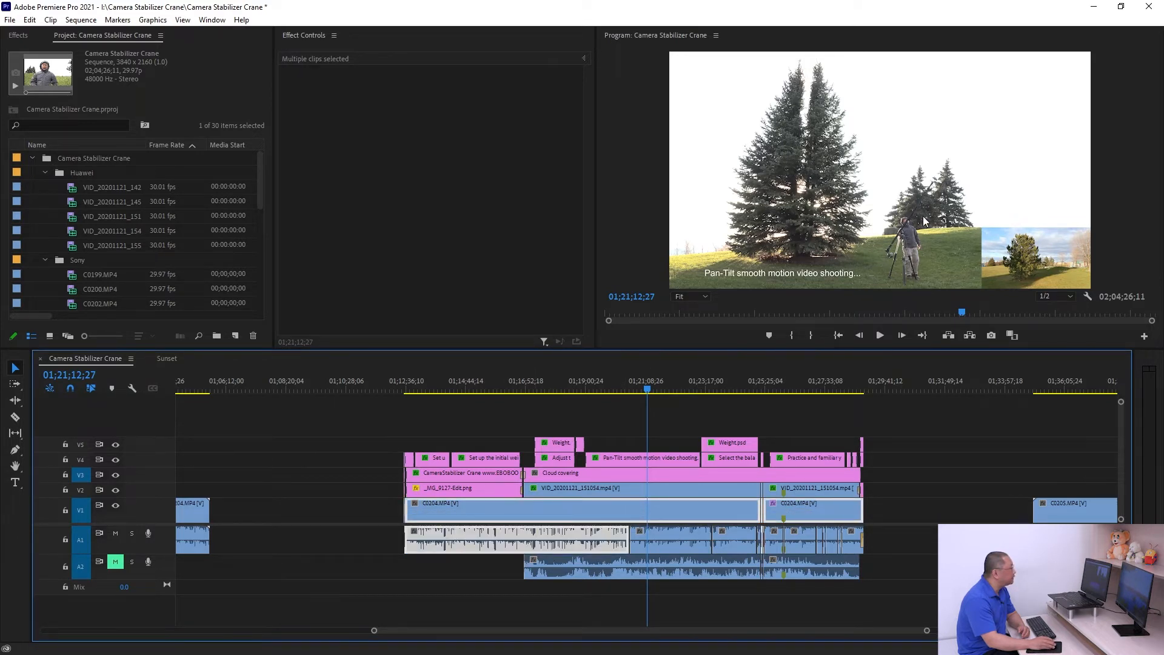
{"action": "left_click", "coordinate": [676, 388]}
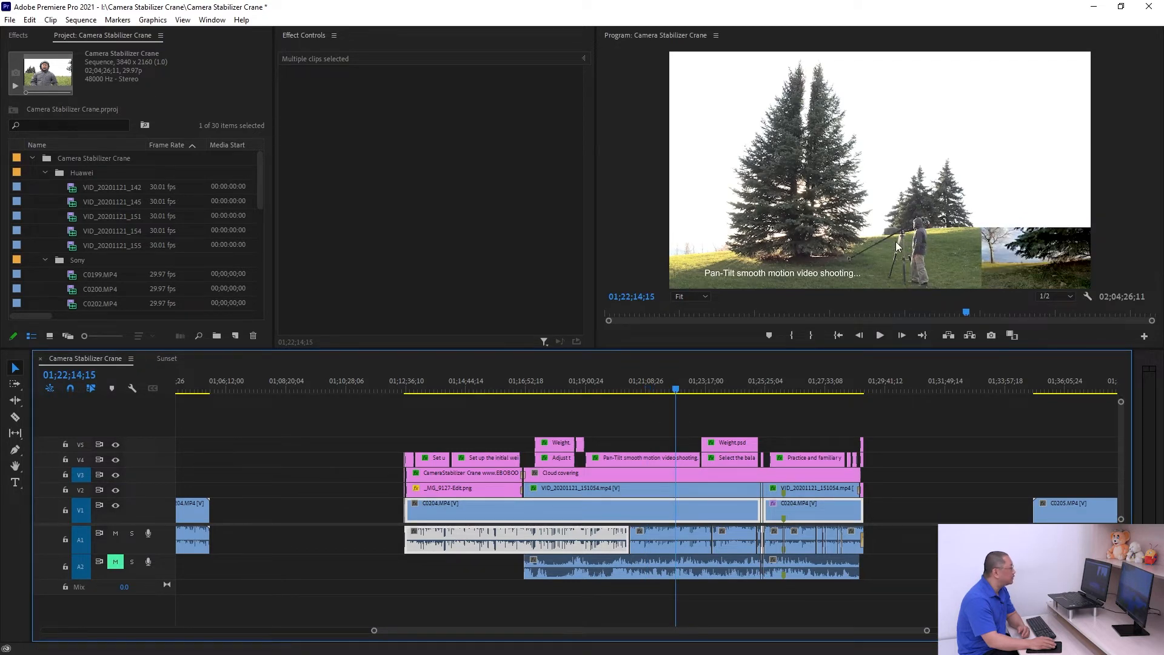
{"action": "left_click", "coordinate": [637, 493]}
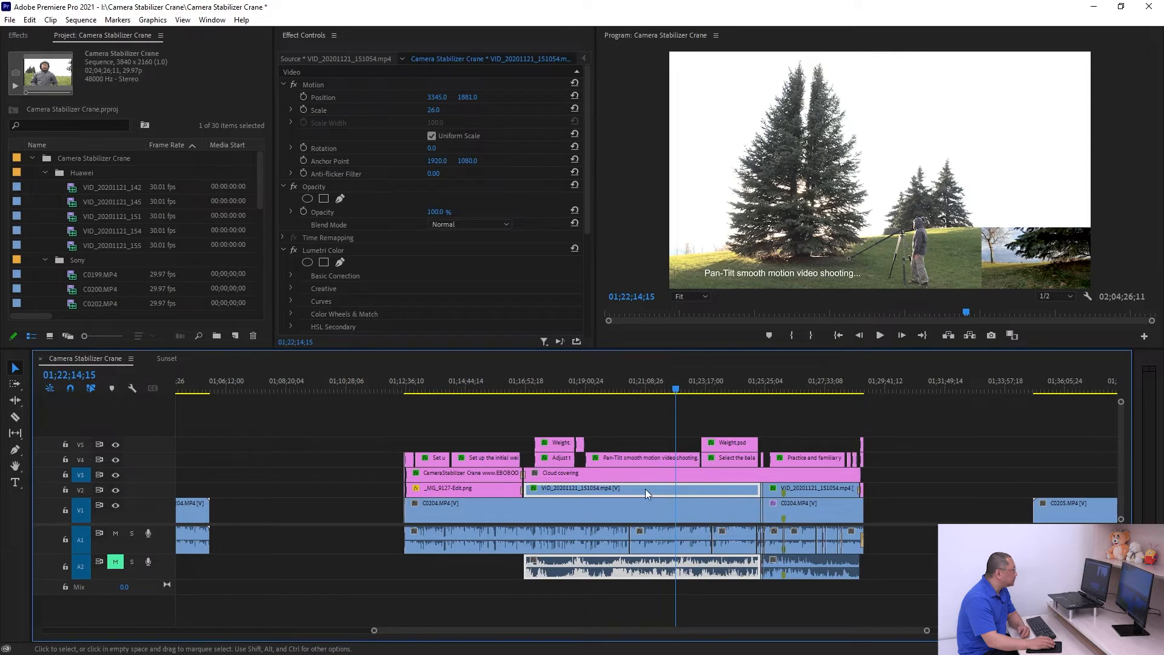
{"action": "left_click", "coordinate": [793, 489]}
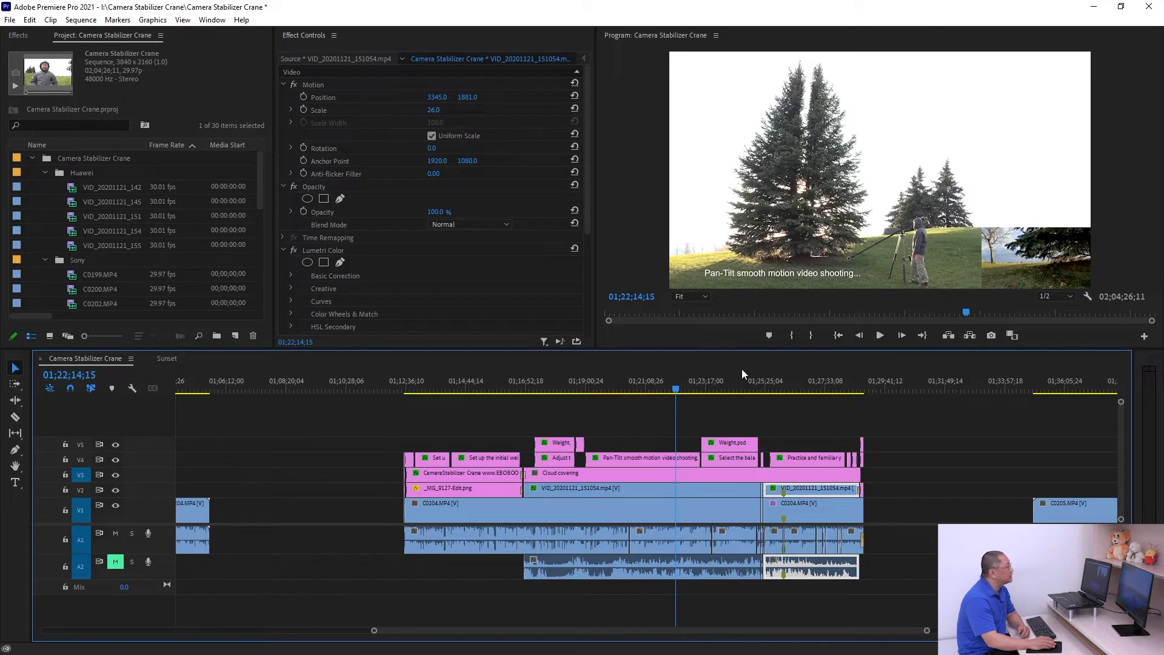
Step: Play the pan-tilt picture-in-picture shot in a maximized Program Monitor at lower volume, scrub through it, and restore the panel layout
{"action": "left_click", "coordinate": [644, 388]}
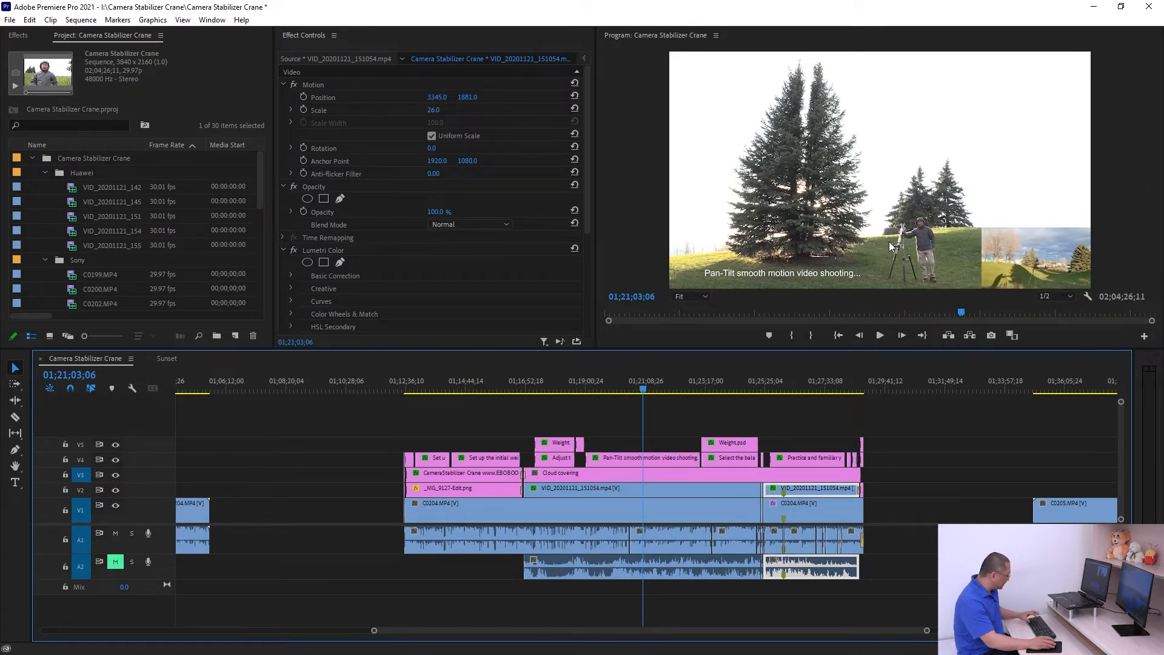
{"action": "key", "text": "grave"}
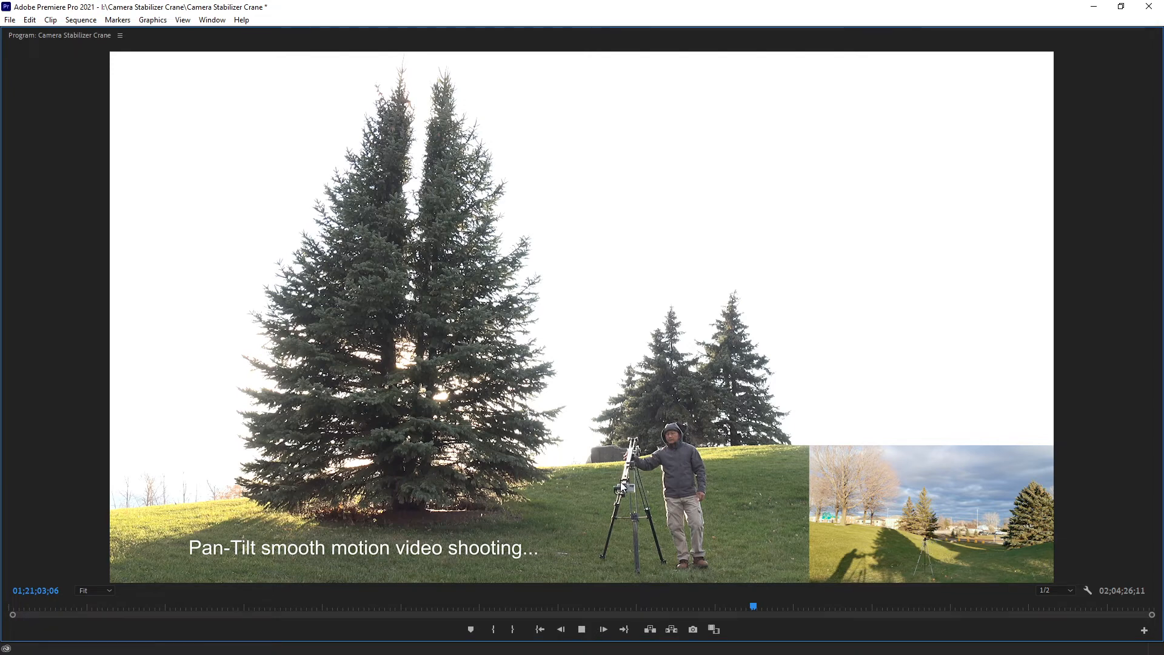
{"action": "key", "text": "space"}
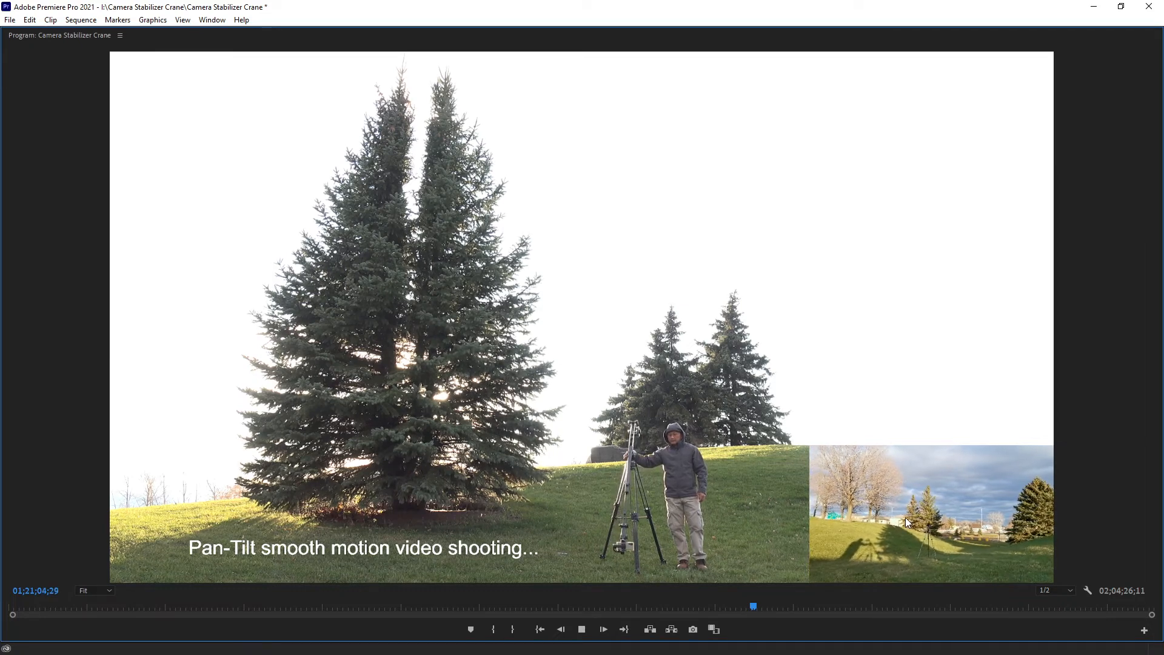
{"action": "key", "text": "XF86AudioLowerVolume"}
{"action": "key", "text": "XF86AudioLowerVolume"}
{"action": "key", "text": "XF86AudioLowerVolume"}
{"action": "key", "text": "XF86AudioLowerVolume"}
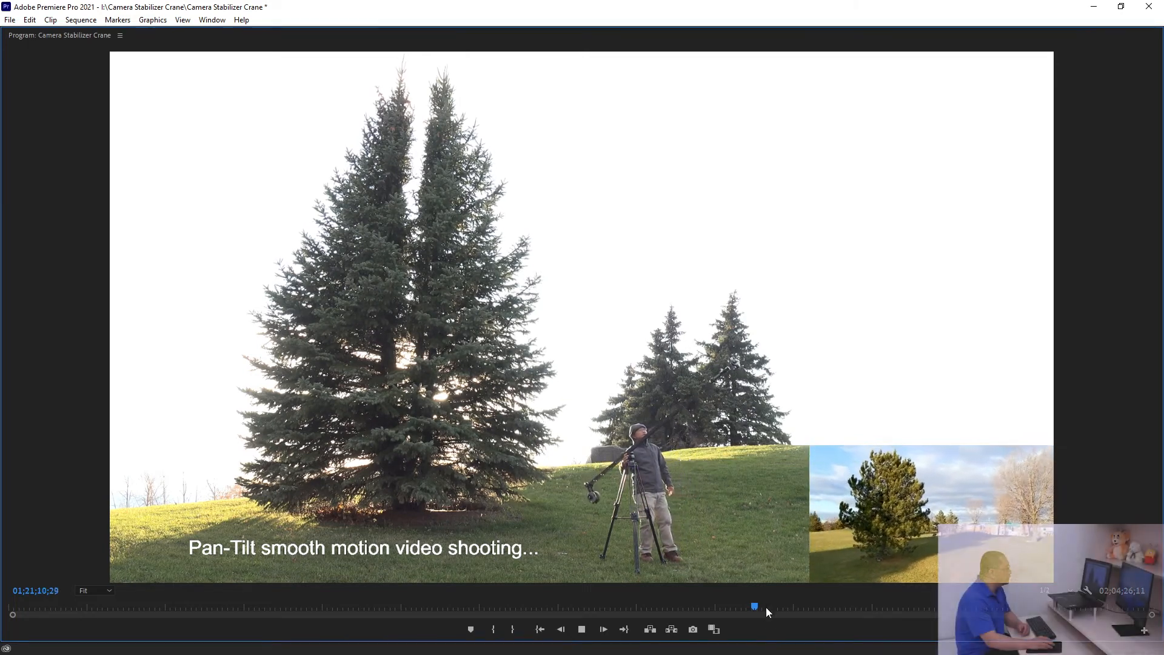
{"action": "left_click", "coordinate": [799, 605]}
{"action": "left_click_drag", "start_coordinate": [840, 605], "coordinate": [742, 605]}
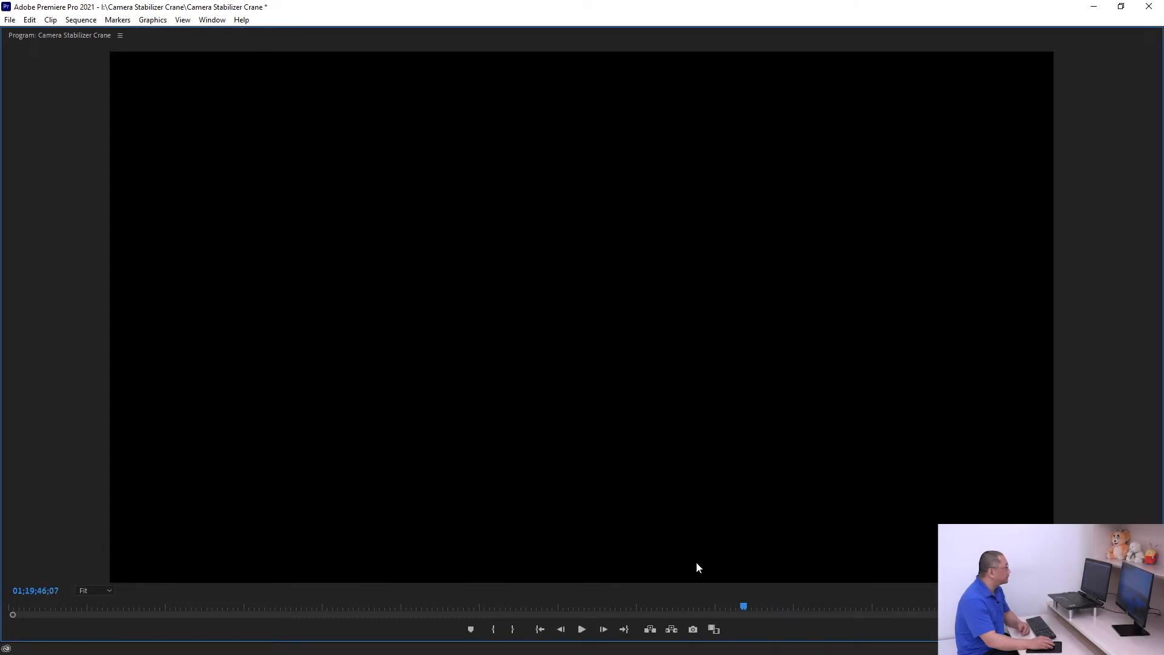
{"action": "key", "text": "grave"}
Step: Preview the multi-layer section at the pan-tilt, balanced tension and initial weight balance parts of the timeline
{"action": "left_click", "coordinate": [663, 382]}
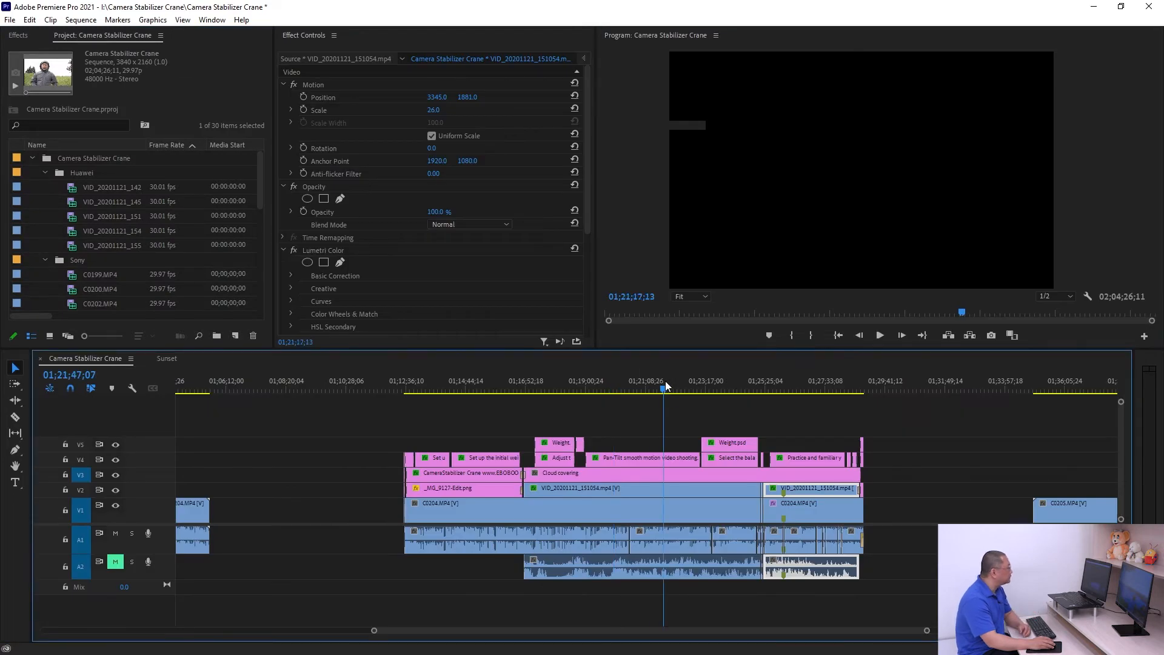
{"action": "left_click", "coordinate": [720, 382]}
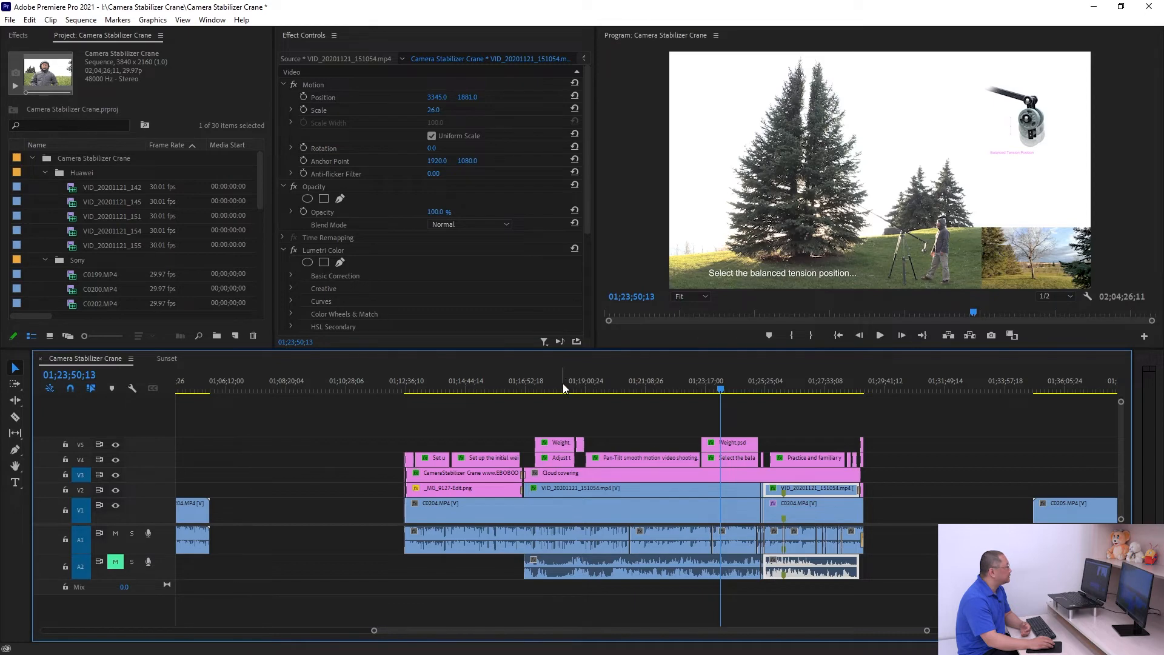
{"action": "left_click", "coordinate": [762, 388]}
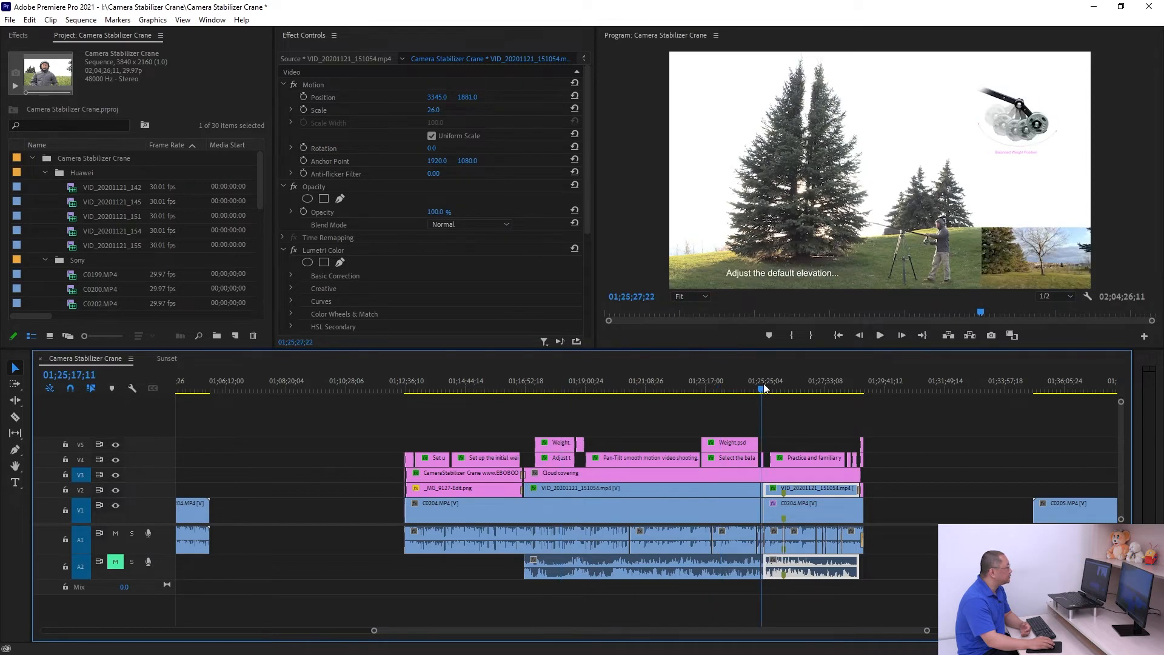
{"action": "left_click", "coordinate": [476, 382]}
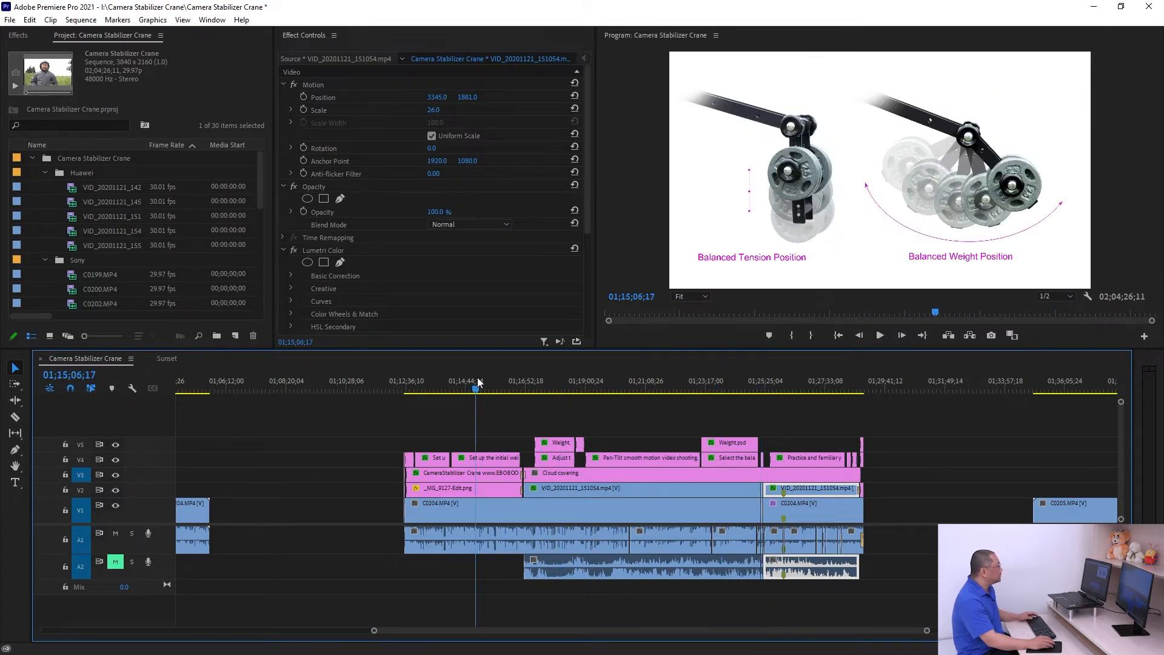
Step: Inspect the section's layers up close by selecting C0204.MP4, VID_20201121_151054.mp4 and _MG_9127-Edit.png and viewing their effect settings
{"action": "key", "text": "equal"}
{"action": "scroll", "coordinate": [543, 497], "scroll_direction": "down", "scroll_amount": 5}
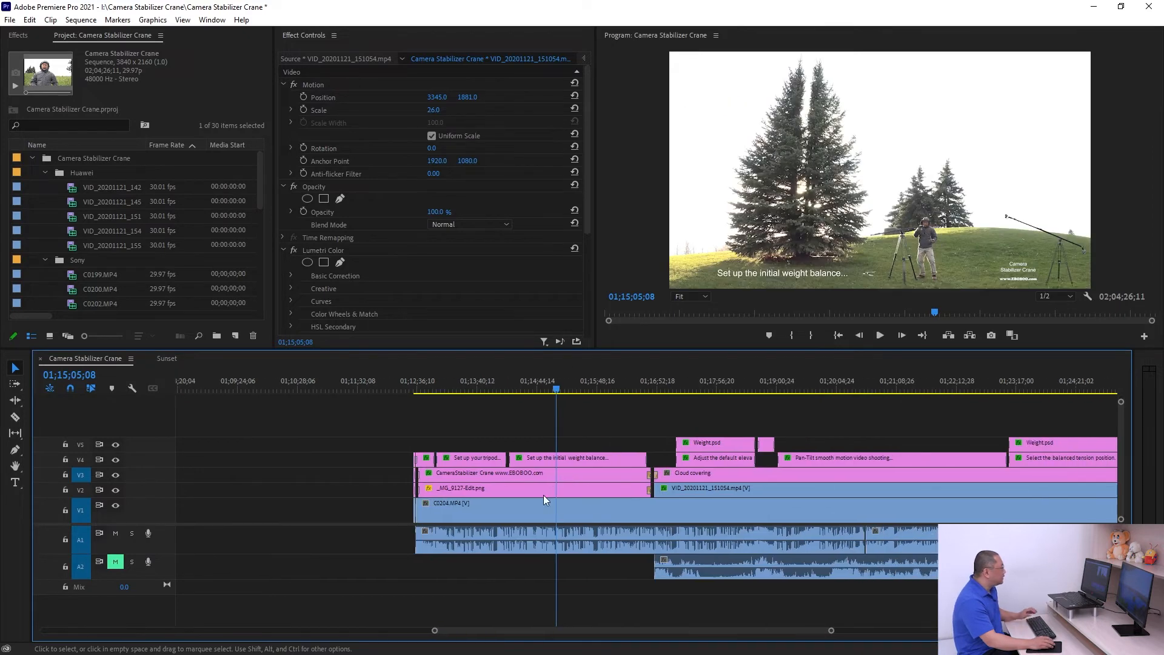
{"action": "left_click", "coordinate": [608, 515]}
{"action": "scroll", "coordinate": [707, 509], "scroll_direction": "up", "scroll_amount": 4}
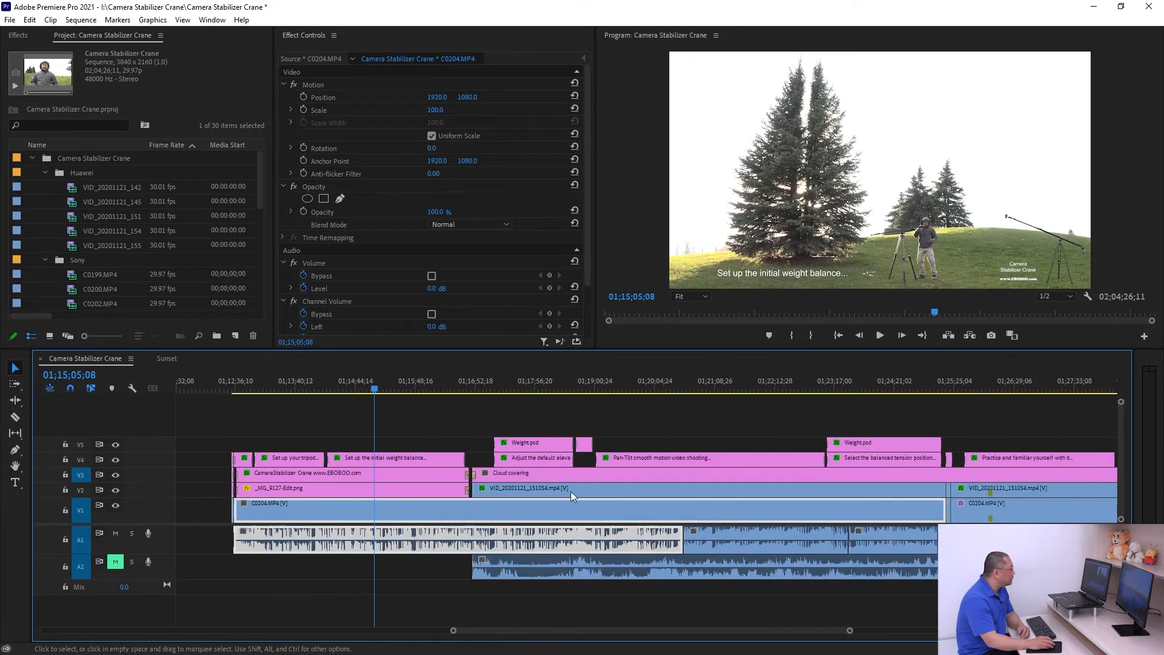
{"action": "left_click", "coordinate": [570, 491]}
{"action": "left_click", "coordinate": [570, 508]}
{"action": "left_click", "coordinate": [355, 487]}
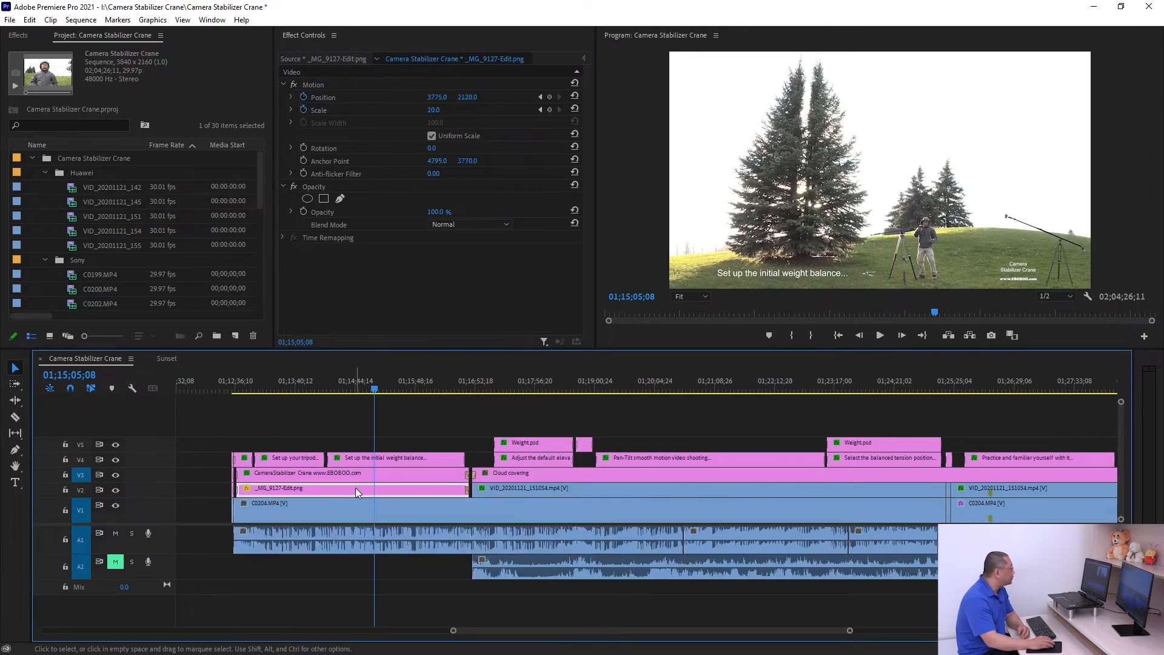
{"action": "key", "text": "equal"}
{"action": "key", "text": "equal"}
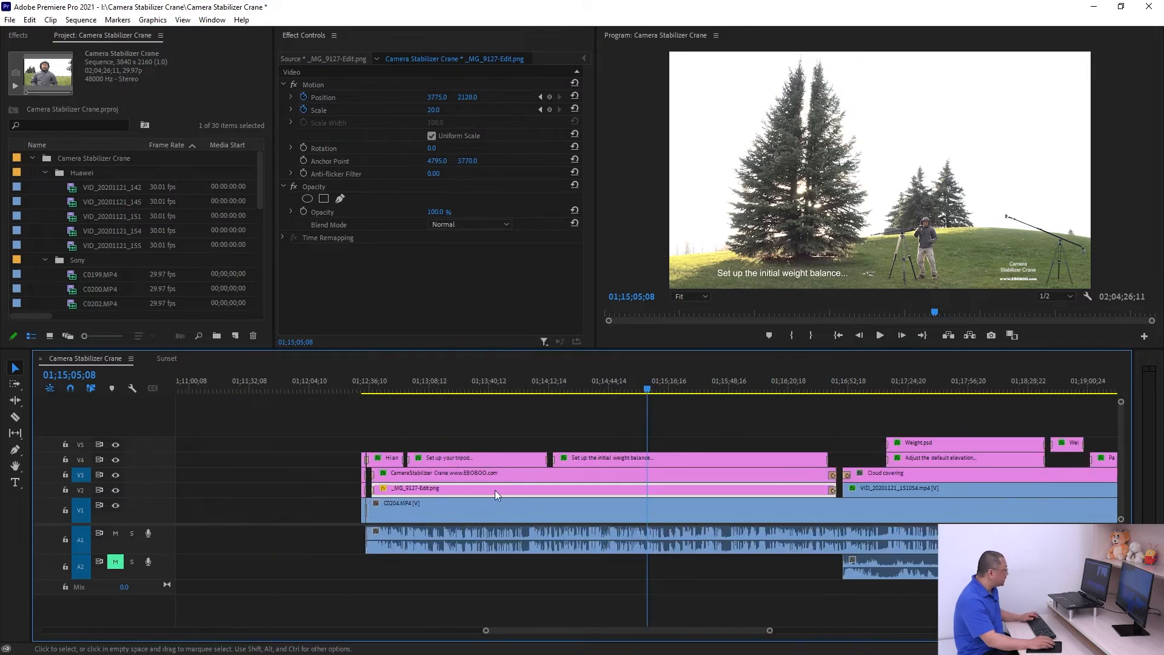
{"action": "key", "text": "minus"}
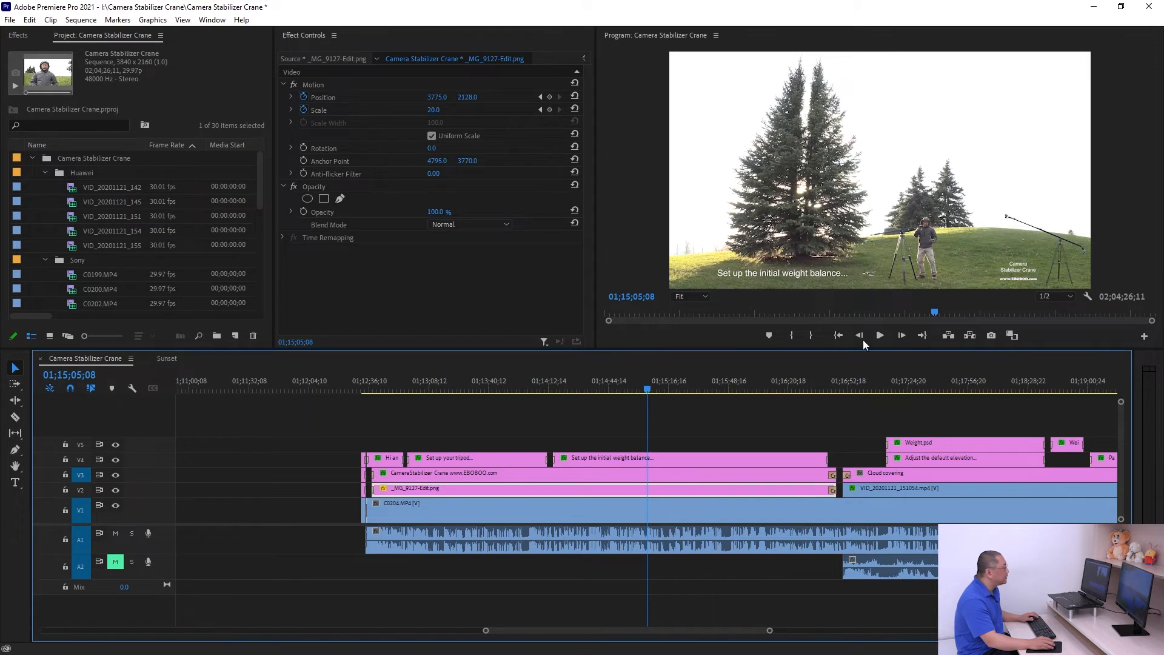
{"action": "left_click", "coordinate": [587, 472]}
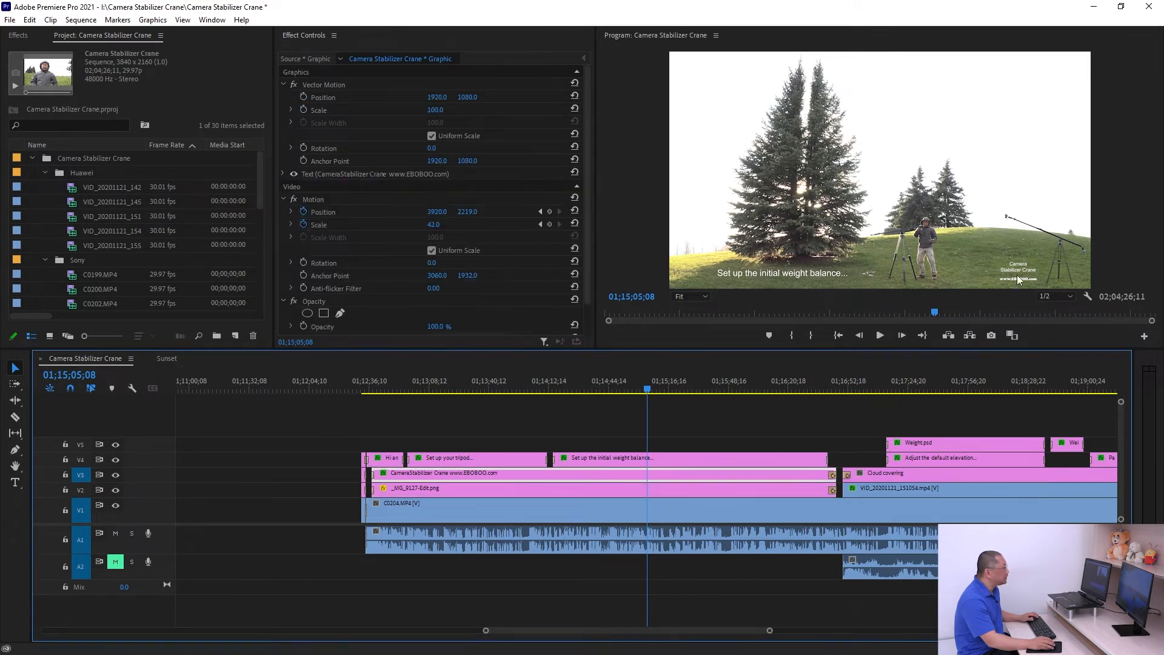
{"action": "left_click", "coordinate": [655, 454]}
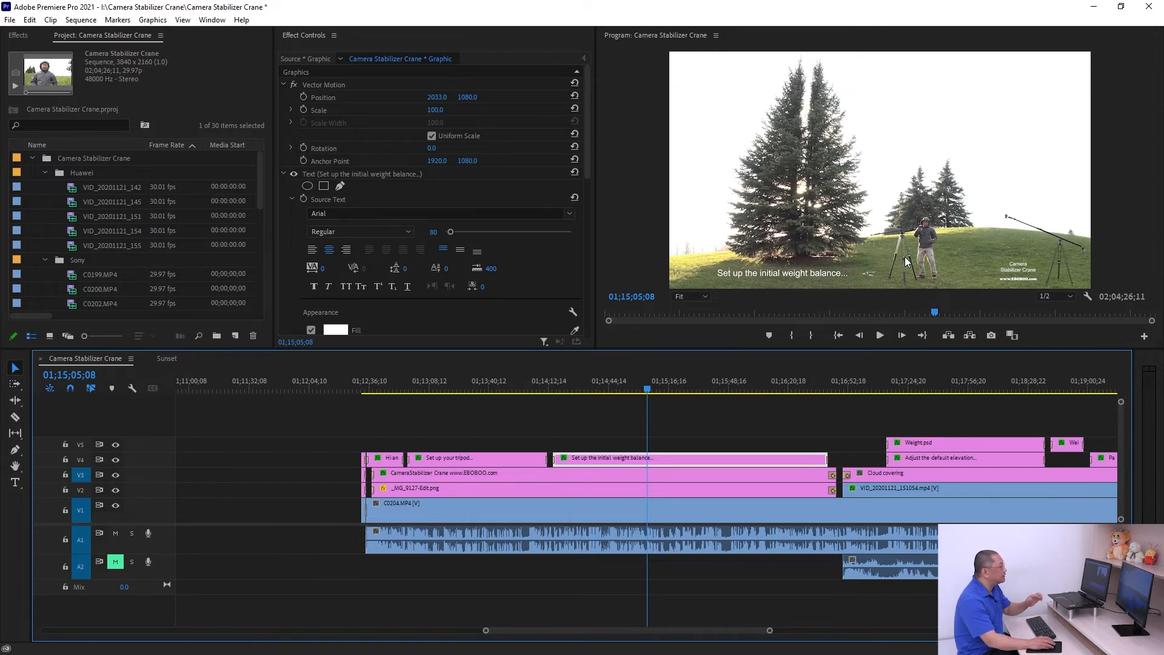
{"action": "scroll", "coordinate": [779, 426], "scroll_direction": "down", "scroll_amount": 1}
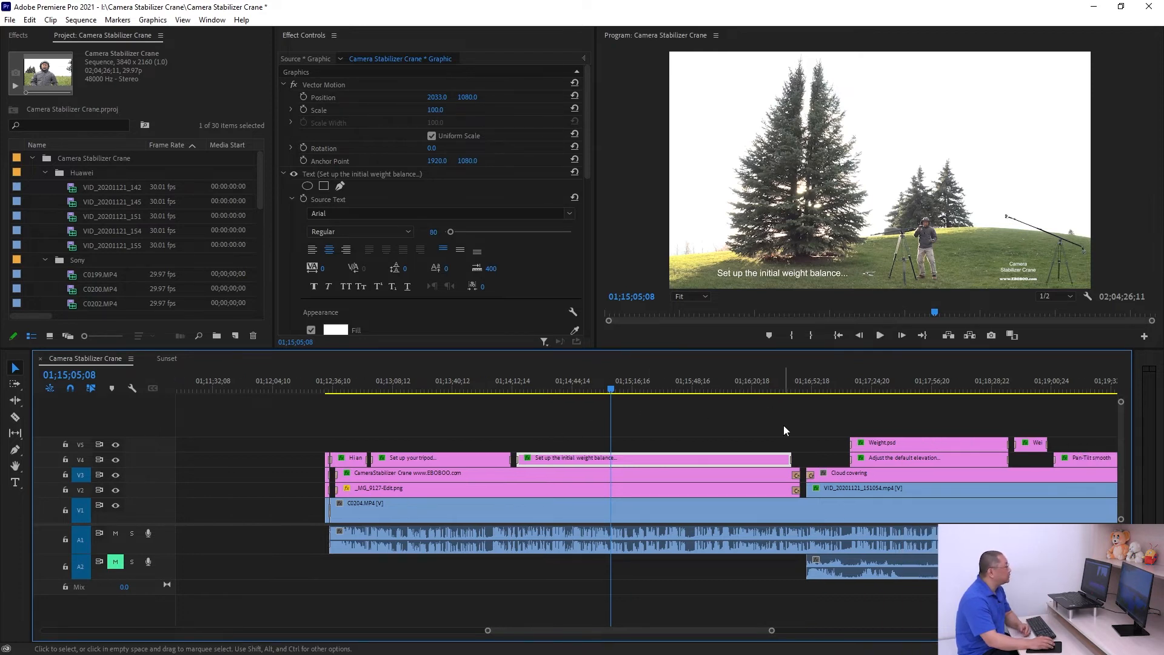
{"action": "key", "text": "space"}
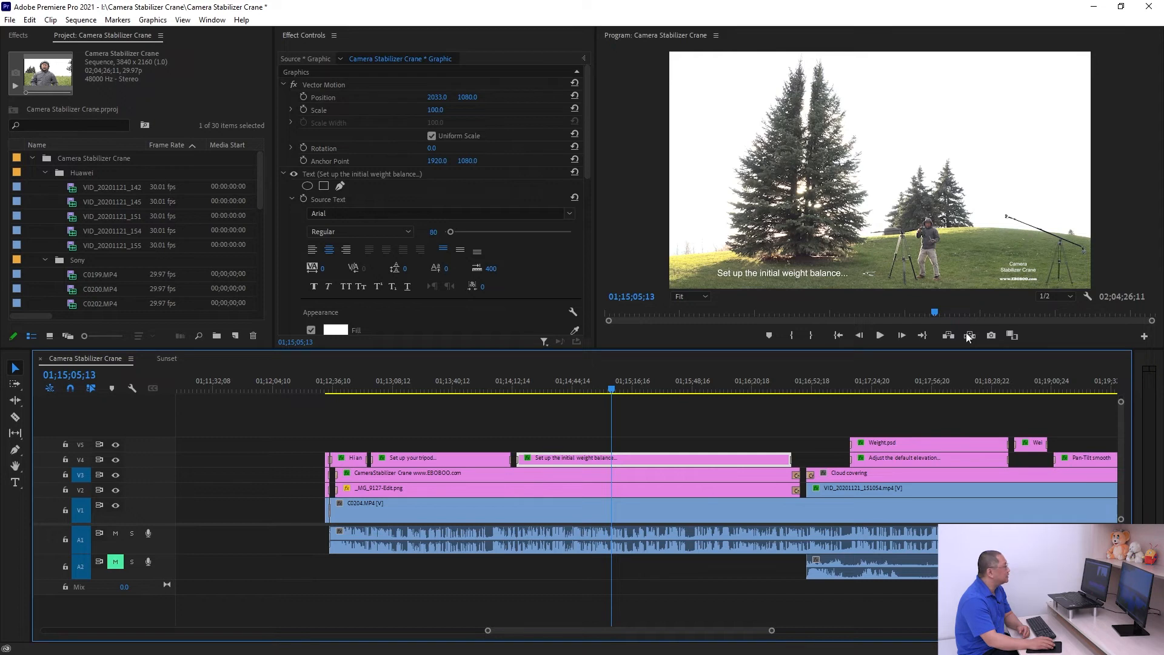
Step: Preview the end of the initial weight balance part and the start of the picture-in-picture, and select the VID_20201121_151054.mp4 clip on V2
{"action": "left_click", "coordinate": [725, 379]}
{"action": "scroll", "coordinate": [773, 379], "scroll_direction": "down", "scroll_amount": 2}
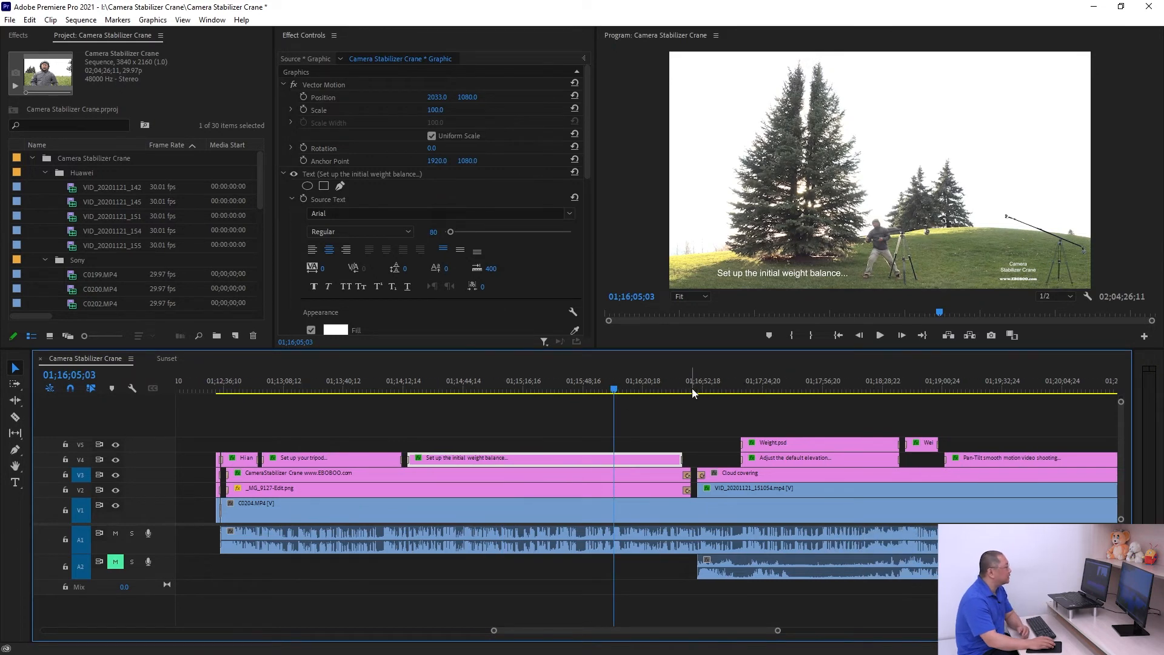
{"action": "mouse_move", "coordinate": [692, 388]}
{"action": "left_mouse_down"}
{"action": "mouse_move", "coordinate": [685, 380]}
{"action": "mouse_move", "coordinate": [707, 383]}
{"action": "left_mouse_up"}
{"action": "left_click", "coordinate": [742, 490]}
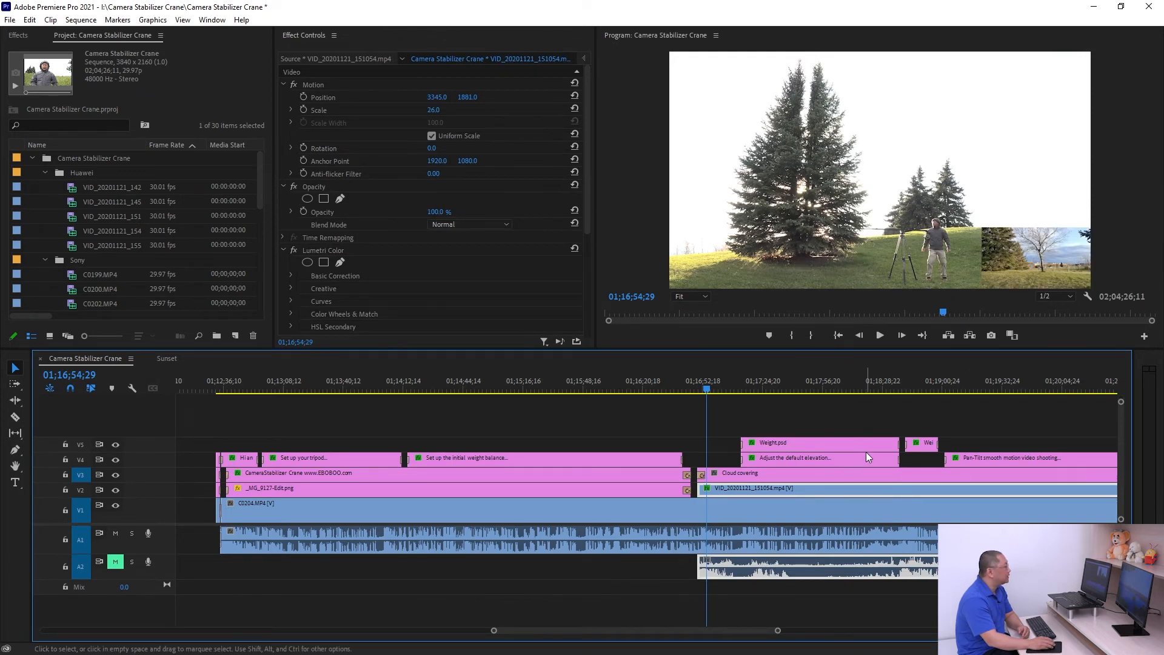
Step: Select the short Weight.psd overlay on V5, view its effect settings, and play it and the start of the Pan-Tilt smooth motion title
{"action": "scroll", "coordinate": [866, 452], "scroll_direction": "down", "scroll_amount": 5}
{"action": "left_click", "coordinate": [643, 383]}
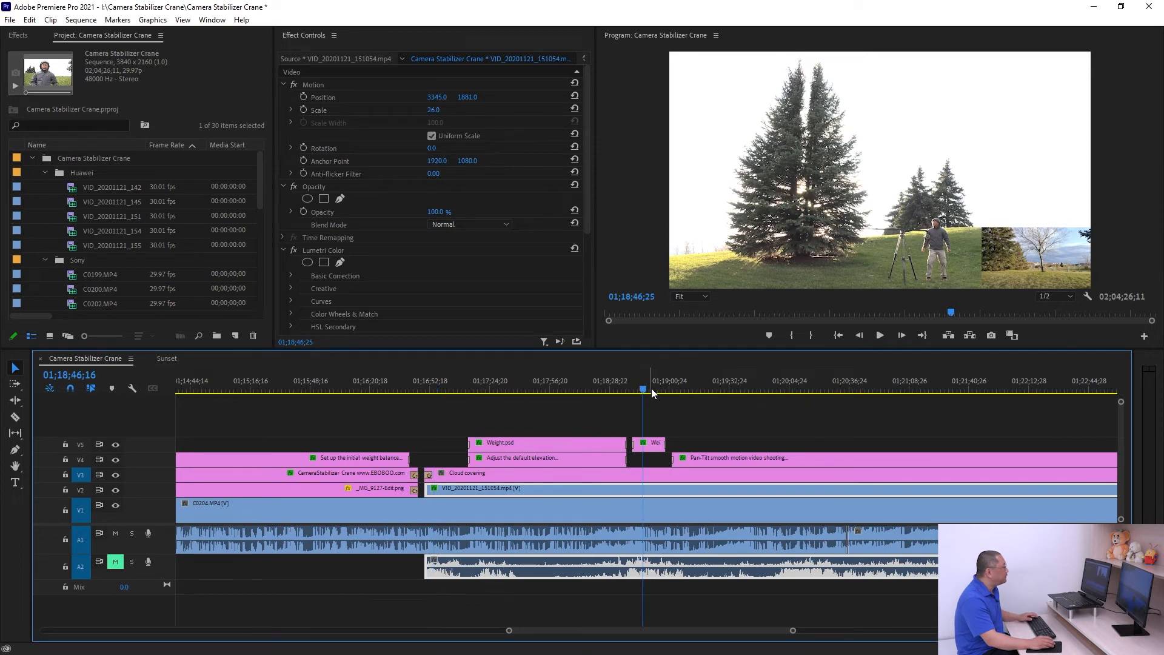
{"action": "key", "text": "="}
{"action": "key", "text": "="}
{"action": "key", "text": "="}
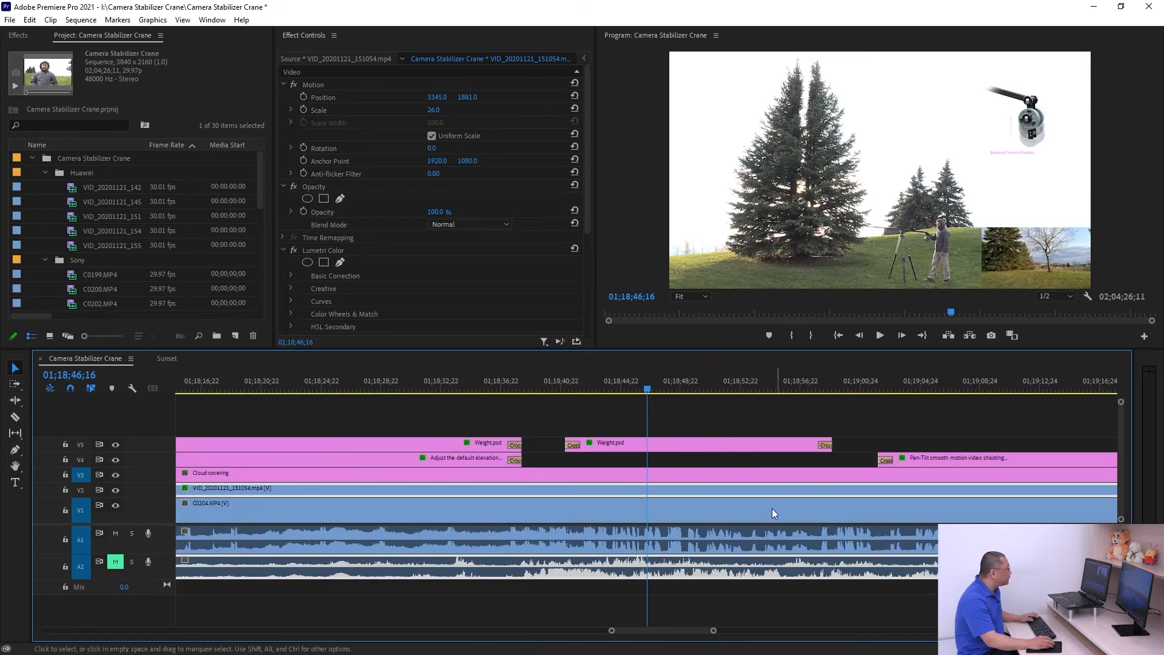
{"action": "left_click", "coordinate": [686, 447]}
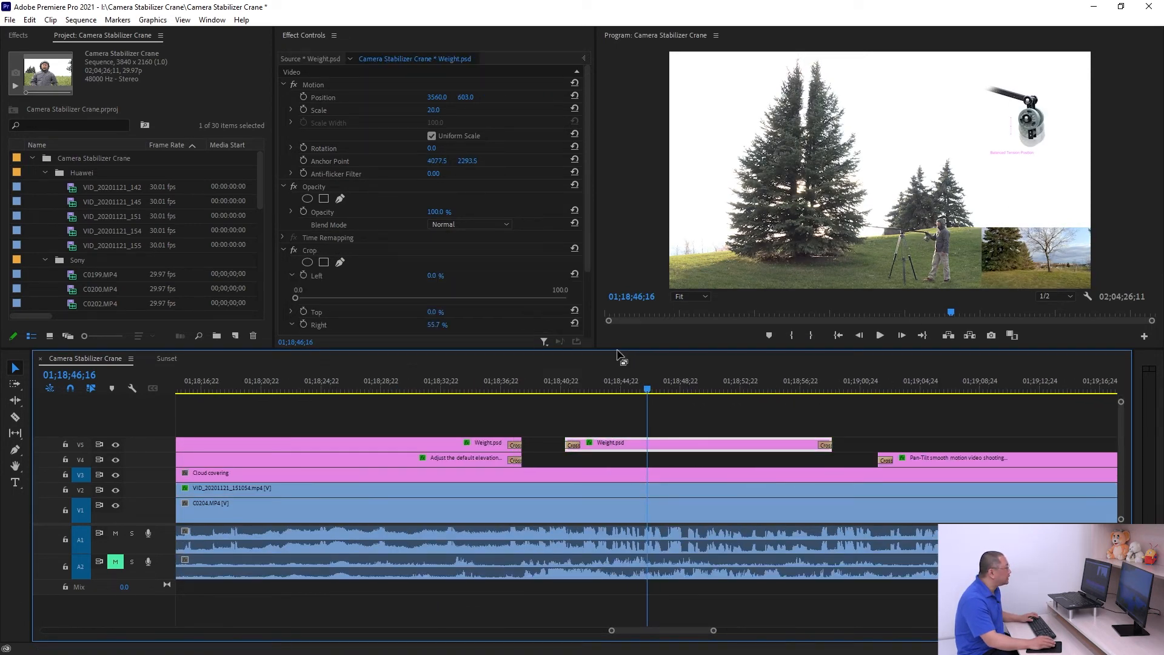
{"action": "left_click", "coordinate": [558, 380]}
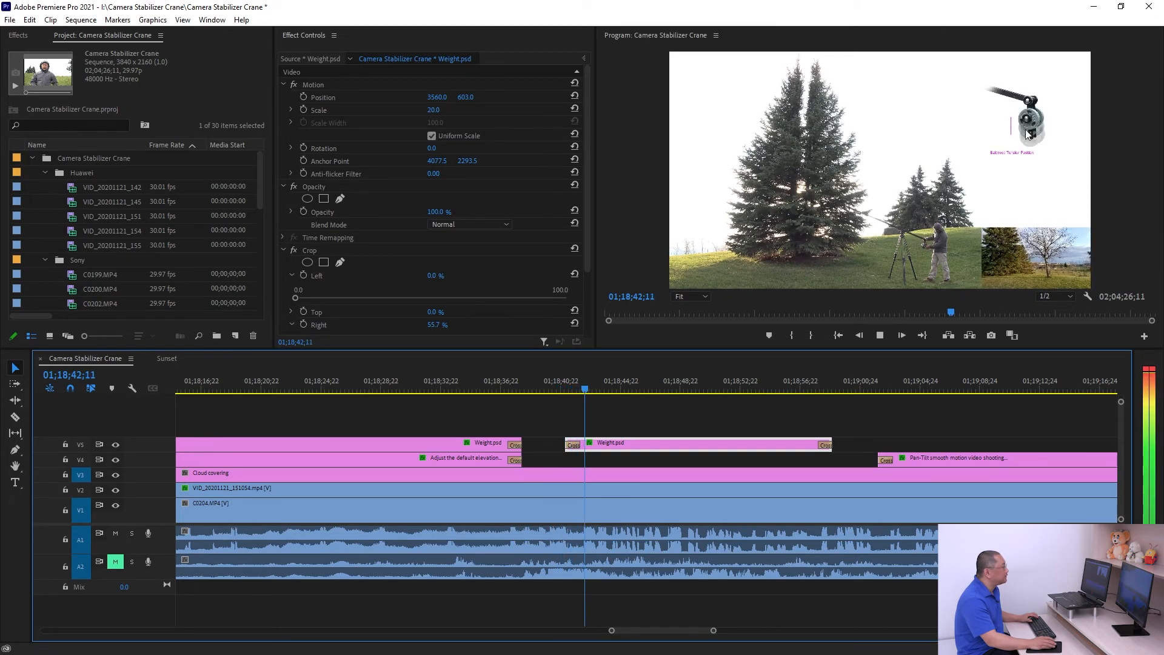
{"action": "left_click", "coordinate": [869, 382]}
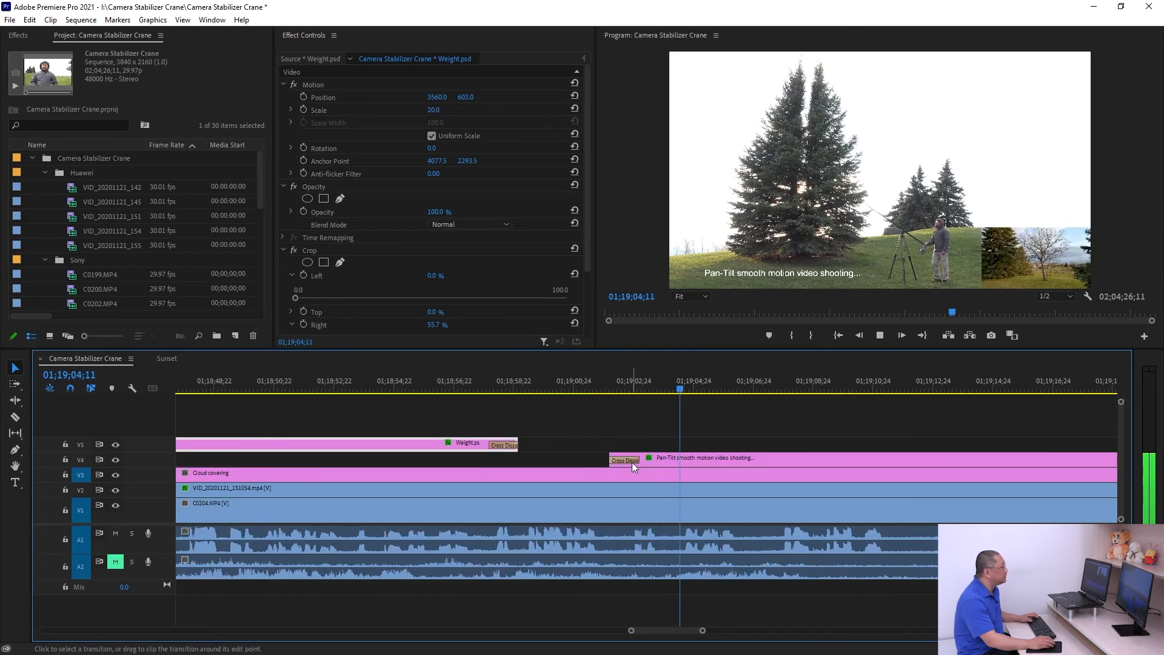
Step: Find the full-frame Weight.psd graphic on V4 after the balanced tension part, select it to view its effect settings, and play it
{"action": "key", "text": "minus"}
{"action": "key", "text": "minus"}
{"action": "key", "text": "minus"}
{"action": "key", "text": "minus"}
{"action": "key", "text": "minus"}
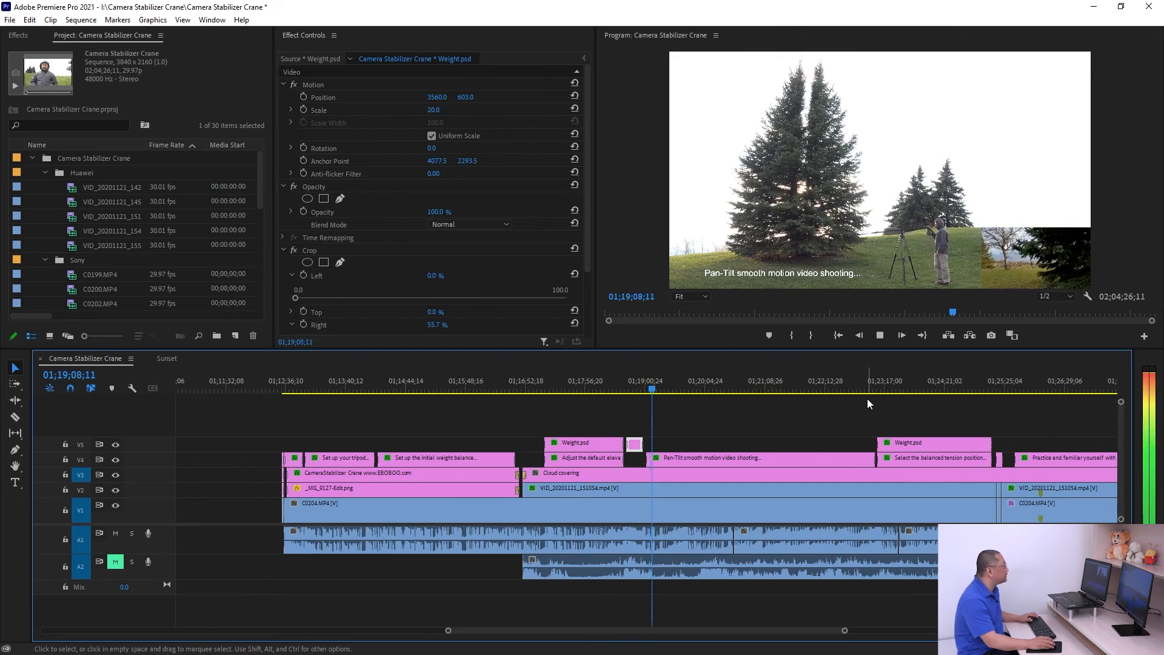
{"action": "left_click", "coordinate": [968, 385]}
{"action": "mouse_move", "coordinate": [978, 385]}
{"action": "left_mouse_down"}
{"action": "mouse_move", "coordinate": [1009, 384]}
{"action": "mouse_move", "coordinate": [999, 384]}
{"action": "left_mouse_up"}
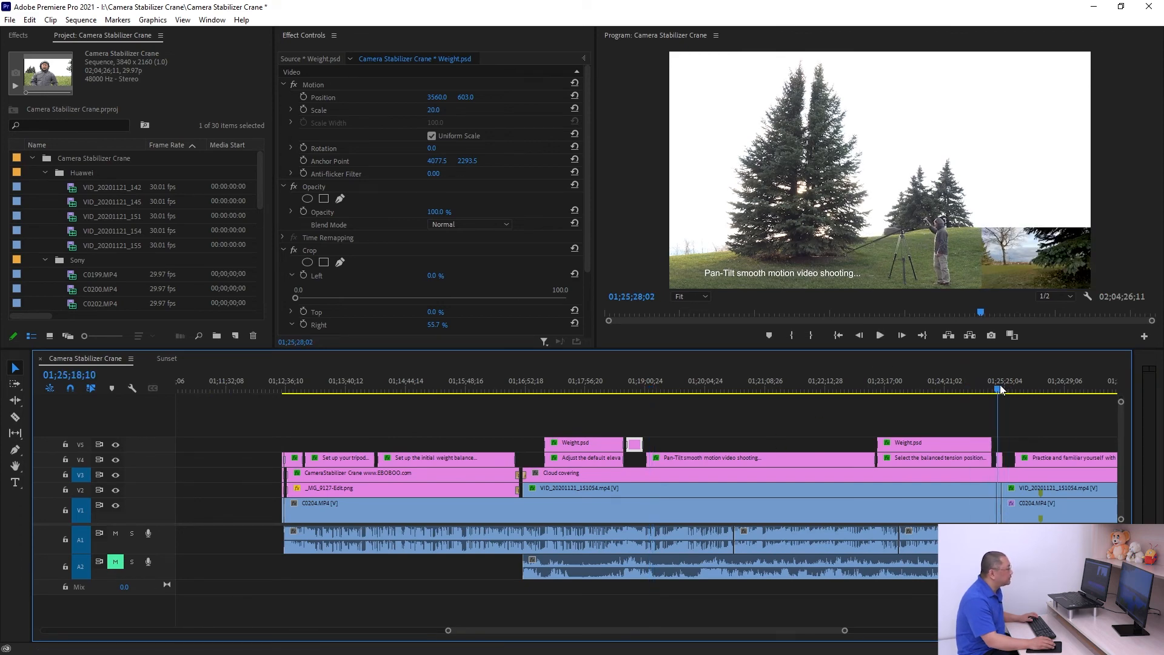
{"action": "key", "text": "equal"}
{"action": "key", "text": "equal"}
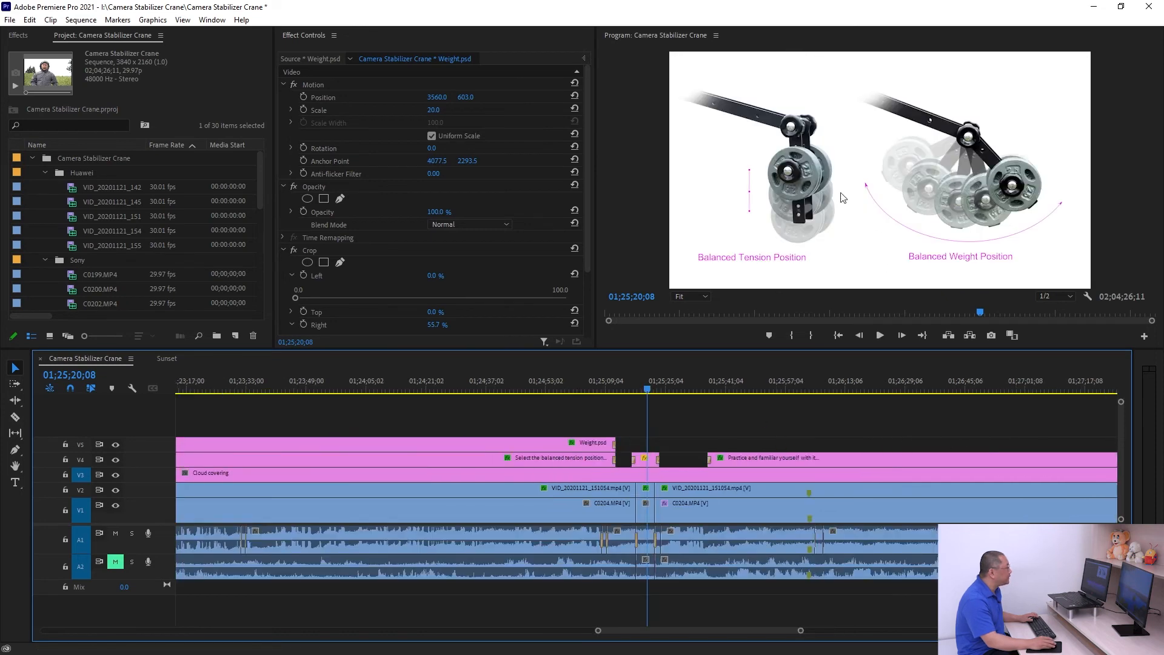
{"action": "key", "text": "equal"}
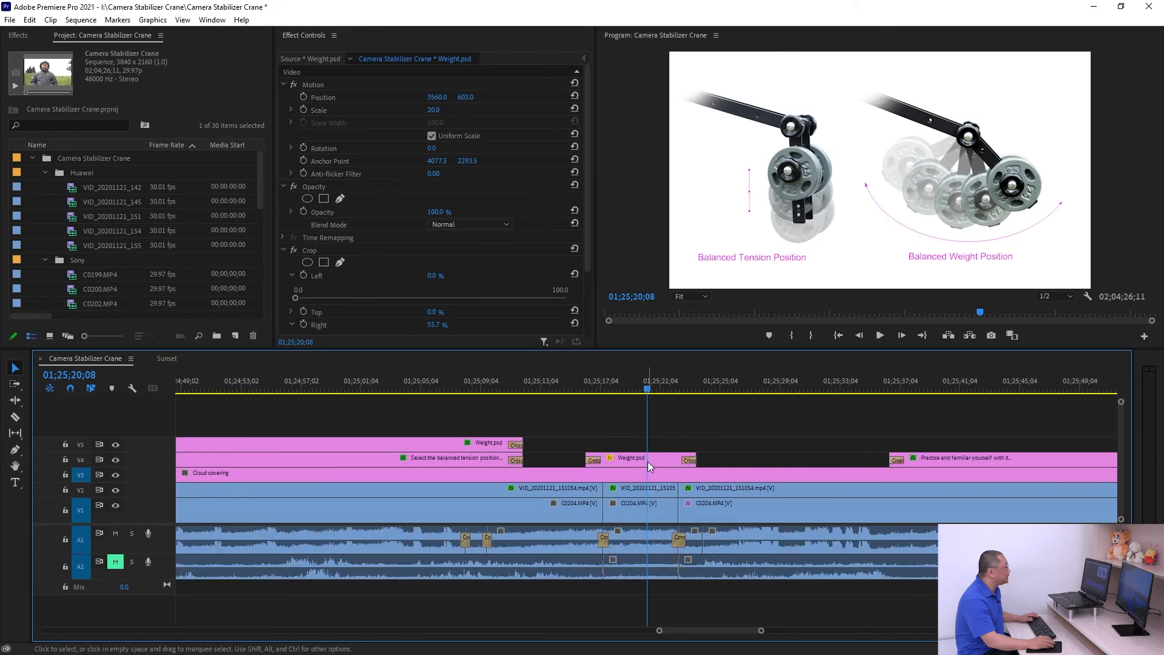
{"action": "left_click", "coordinate": [663, 455]}
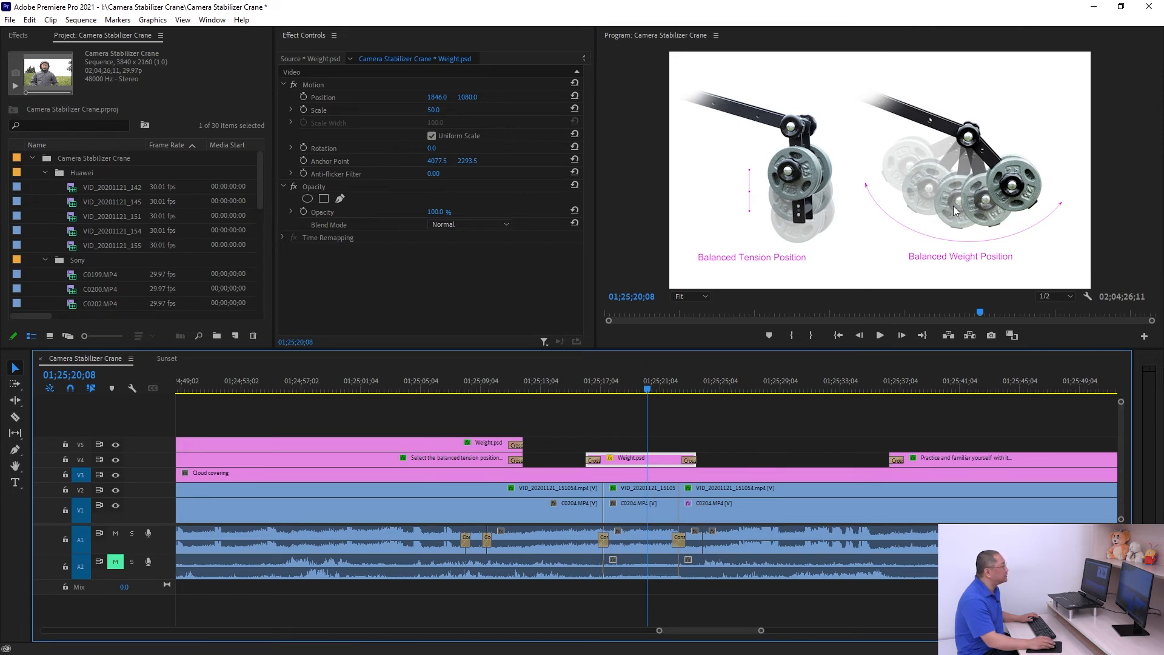
{"action": "left_click", "coordinate": [570, 381]}
{"action": "key", "text": "space"}
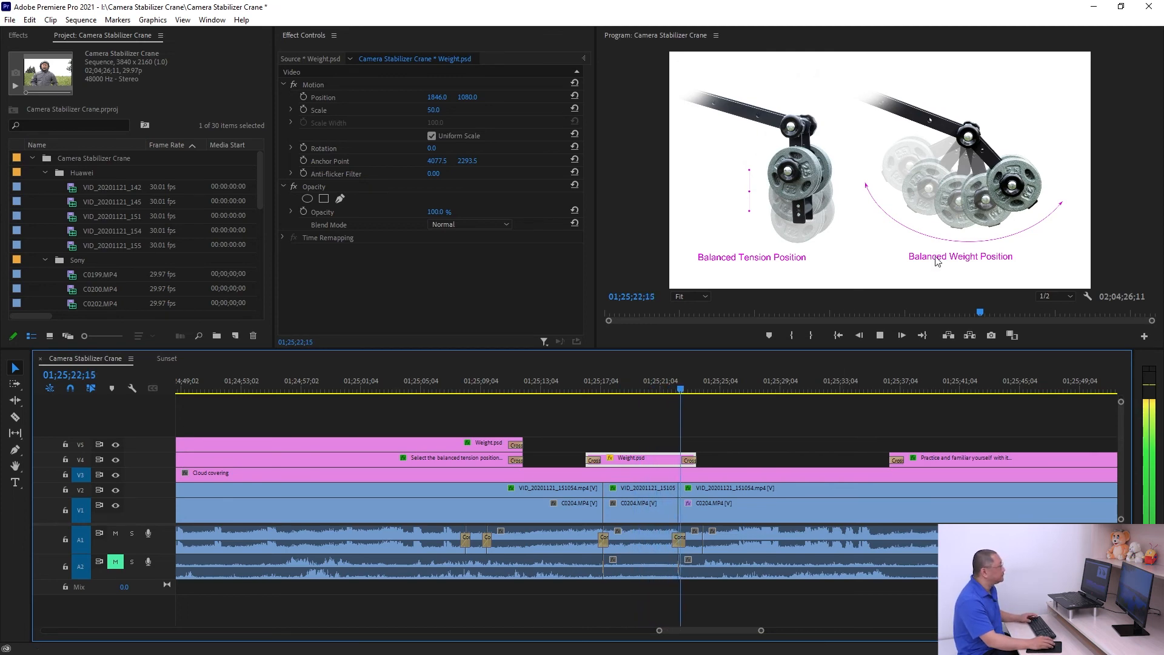
Step: Mark the whole layered C0204 section with an In point at 01;12;32;10 and an Out point at 01;28;57;09
{"action": "key", "text": "minus"}
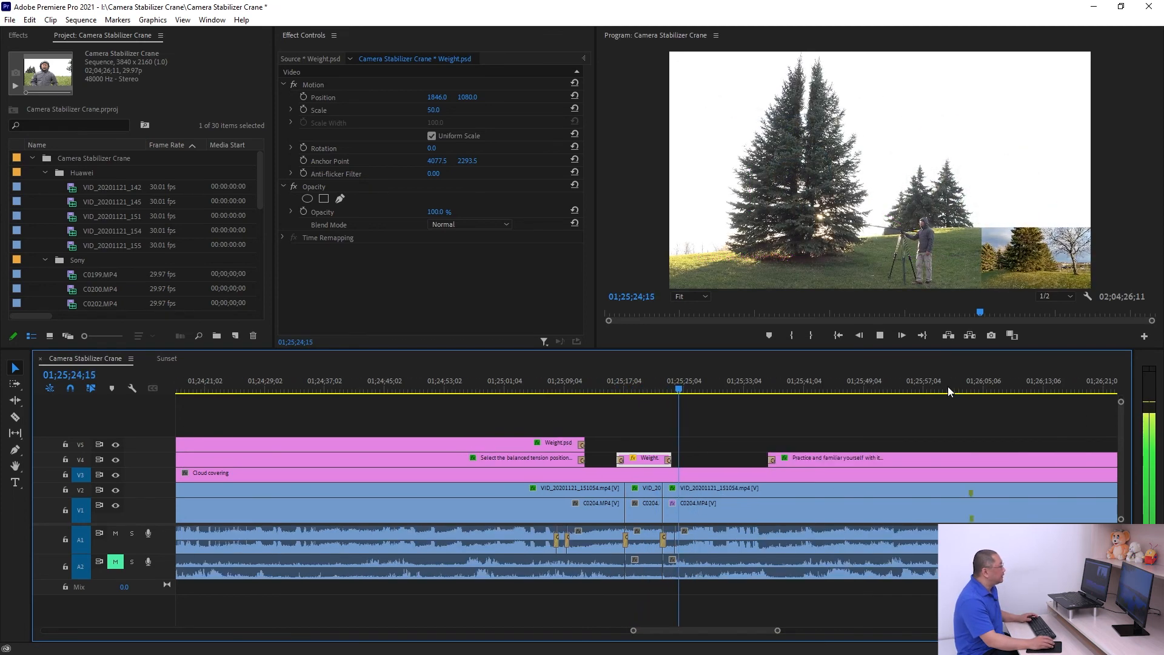
{"action": "key", "text": "minus"}
{"action": "key", "text": "minus"}
{"action": "key", "text": "minus"}
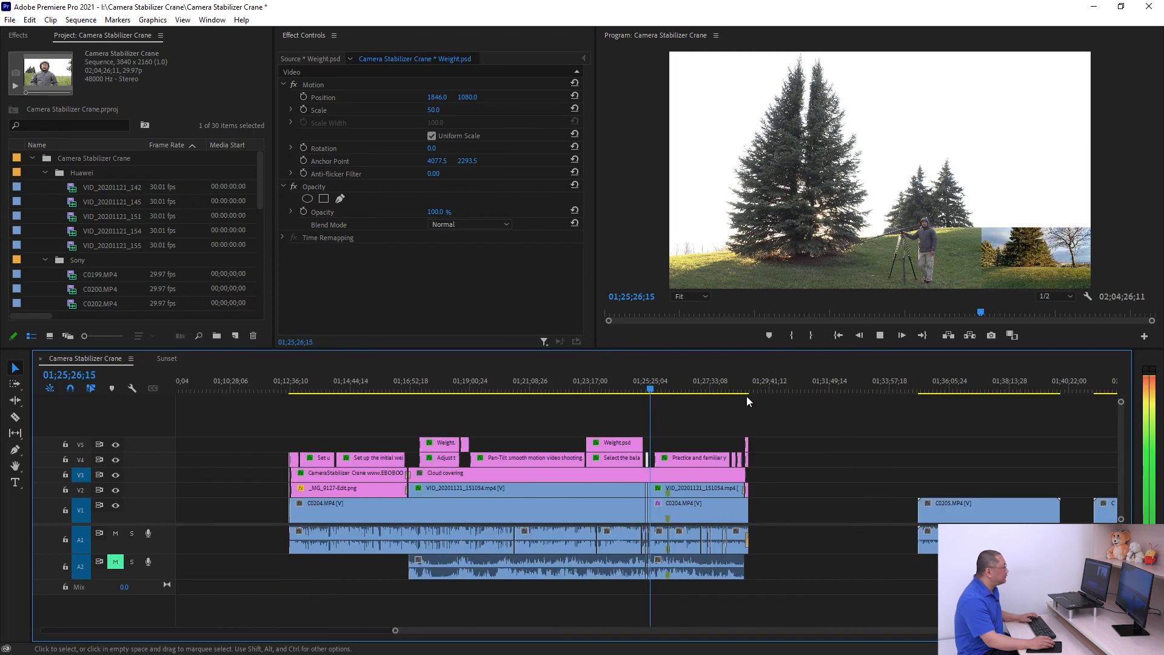
{"action": "key", "text": "space"}
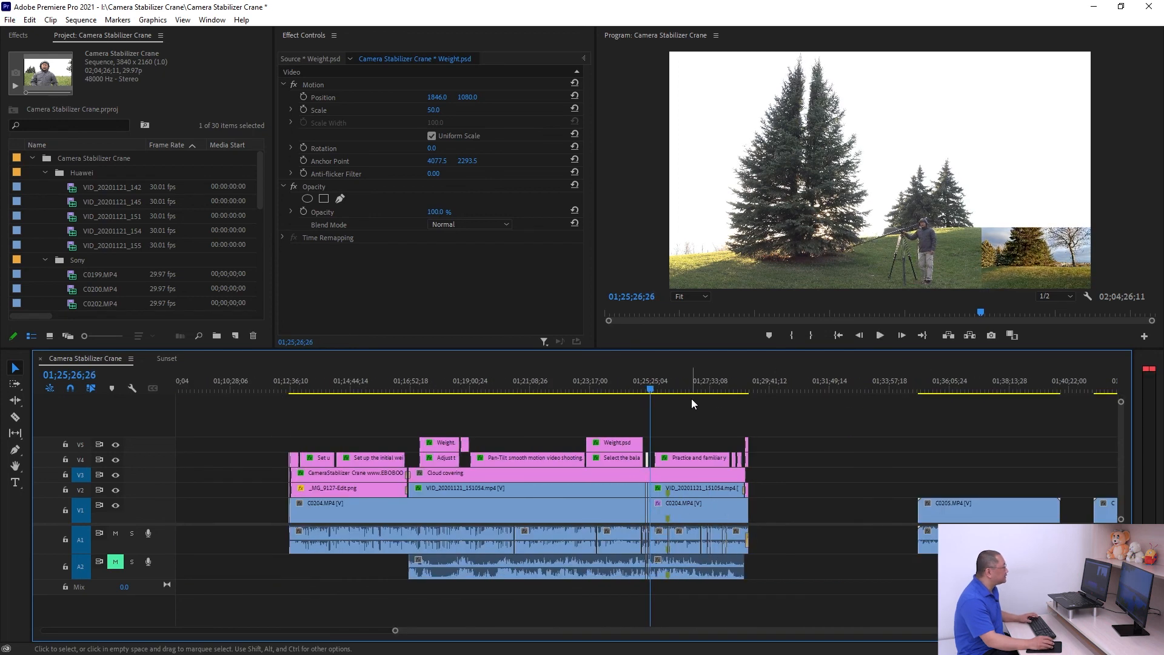
{"action": "left_click", "coordinate": [279, 378]}
{"action": "key", "text": "Down"}
{"action": "key", "text": "i"}
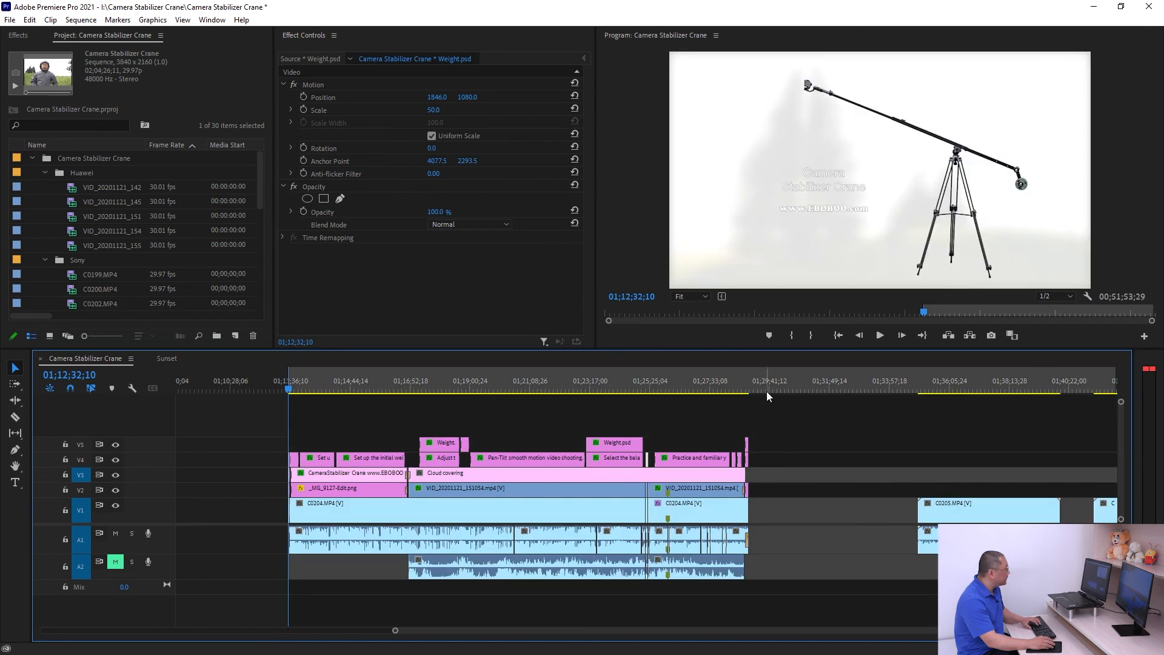
{"action": "left_click", "coordinate": [781, 382]}
{"action": "key", "text": "Up"}
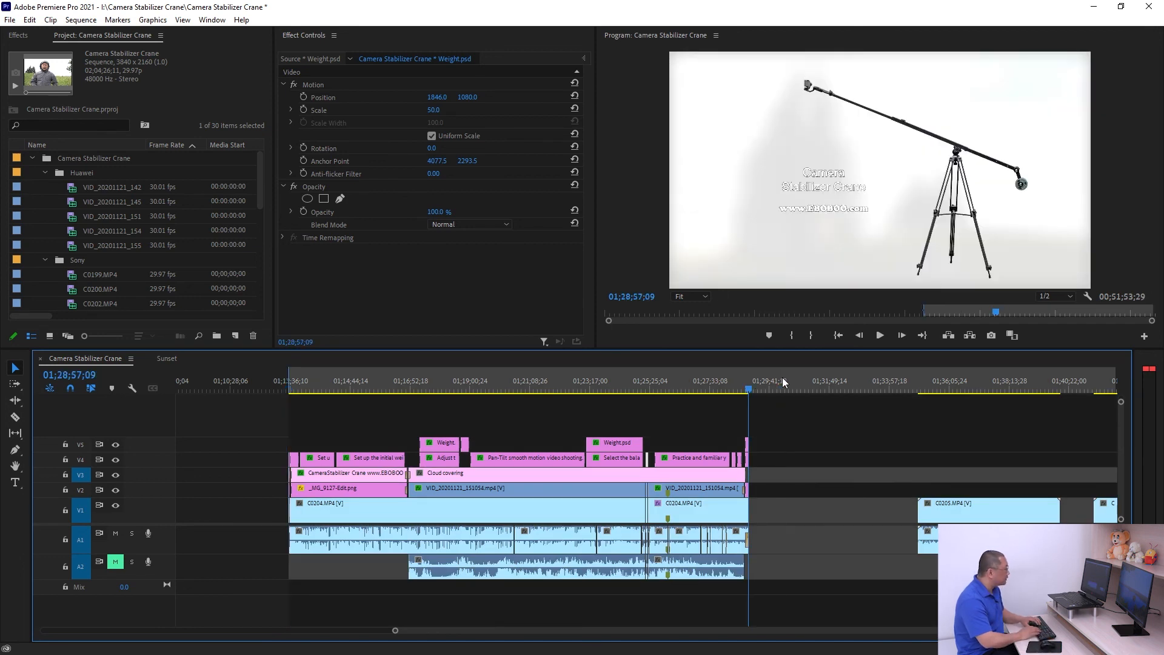
{"action": "key", "text": "o"}
{"action": "left_click", "coordinate": [607, 382]}
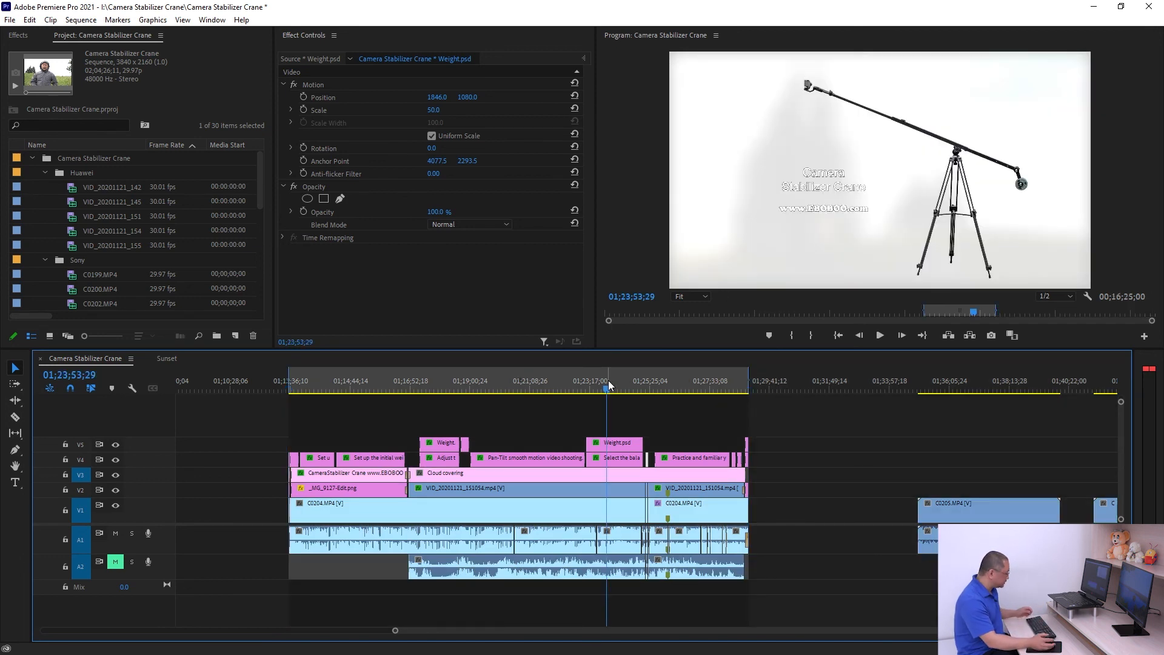